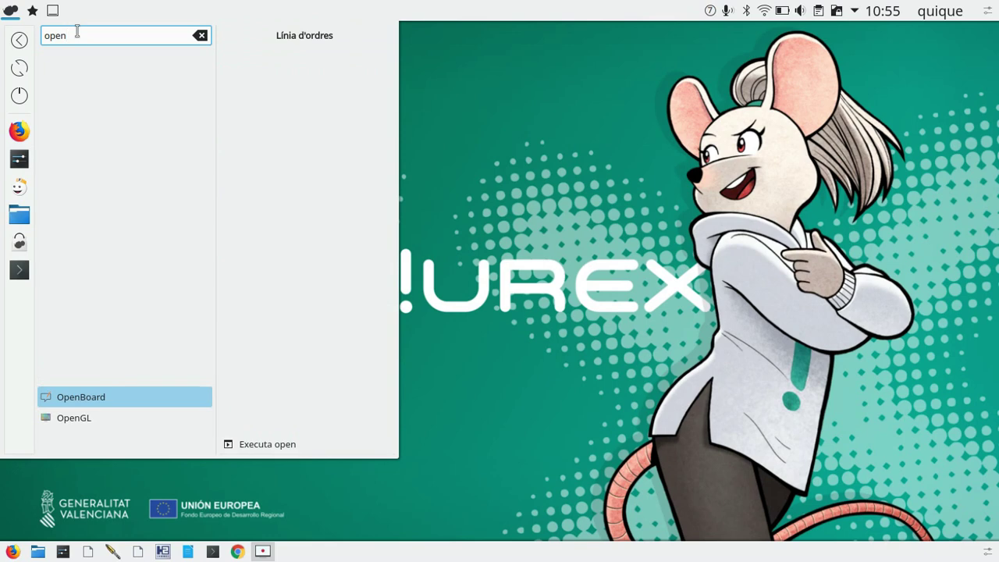
- Launch OpenBoard and preview the light and dark page backgrounds in plain, grid and lined styles
click(85, 398)
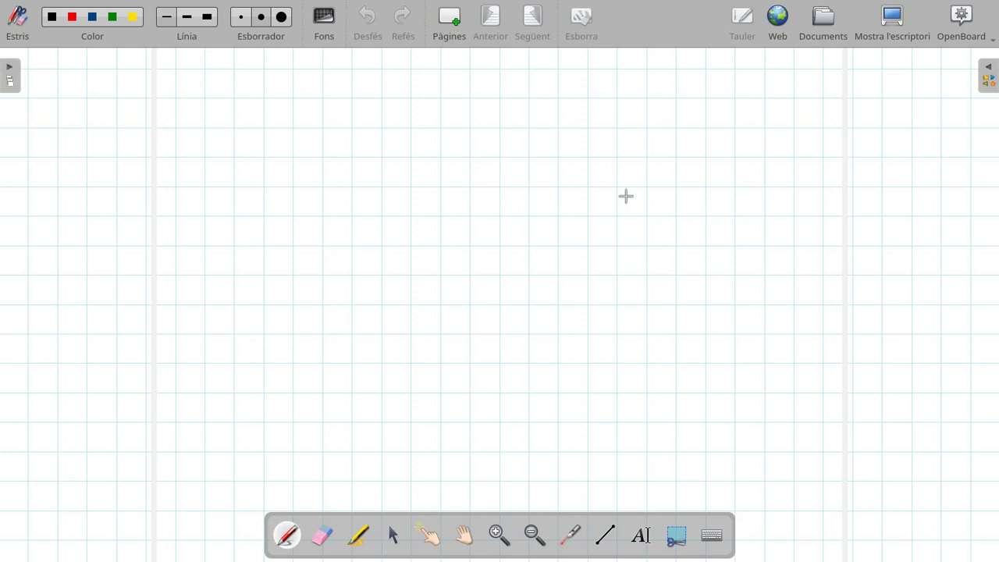
click(328, 22)
click(272, 167)
click(460, 175)
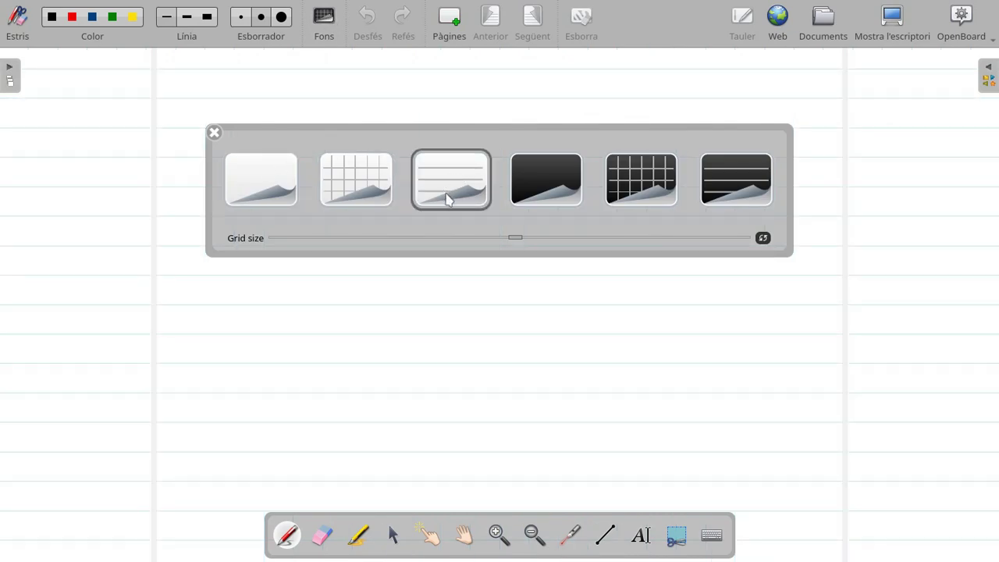
click(547, 181)
click(625, 174)
click(715, 186)
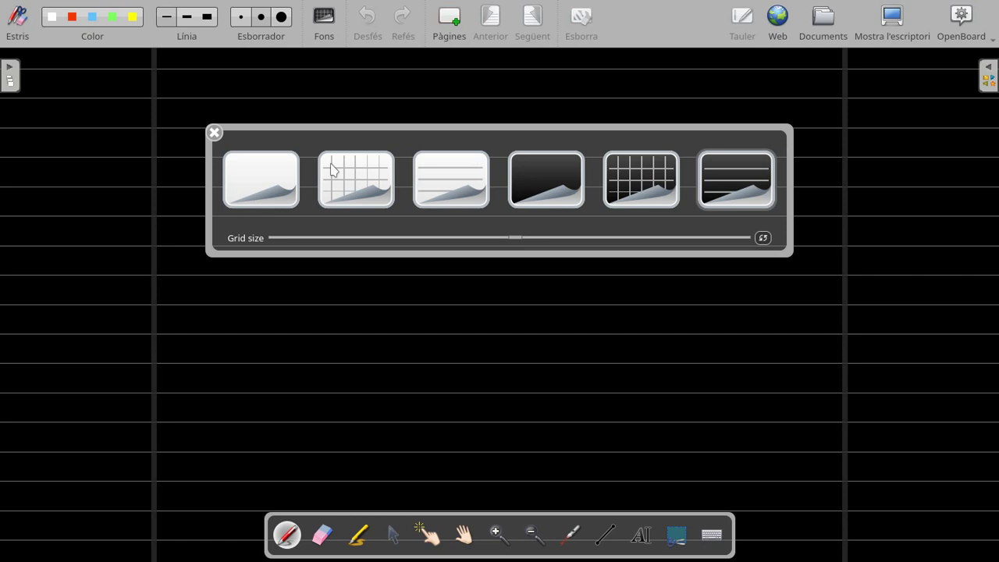
click(284, 172)
click(355, 178)
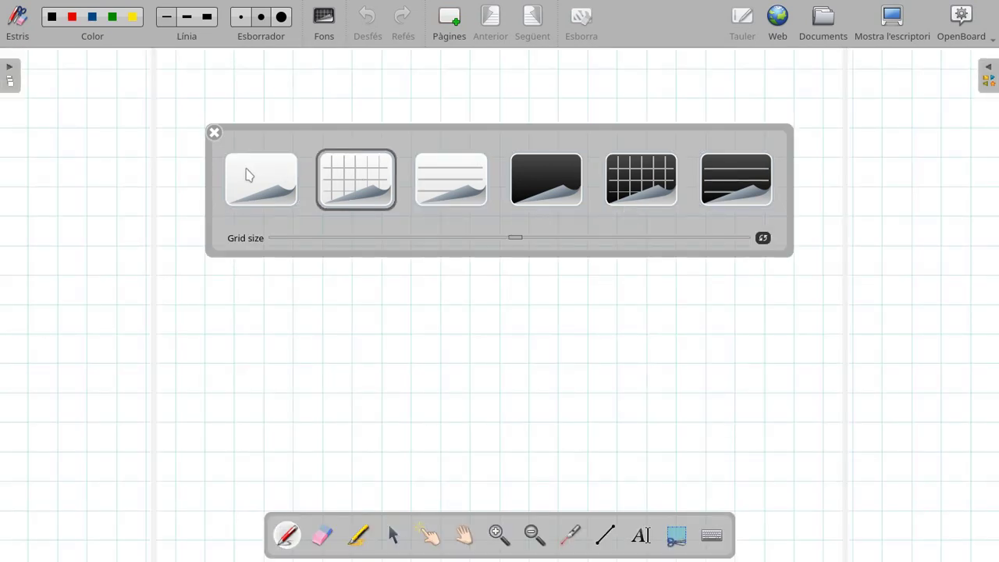
click(248, 173)
- Apply the white grid background to the page and reduce its grid size
click(364, 182)
drag(516, 243, 381, 239)
click(213, 134)
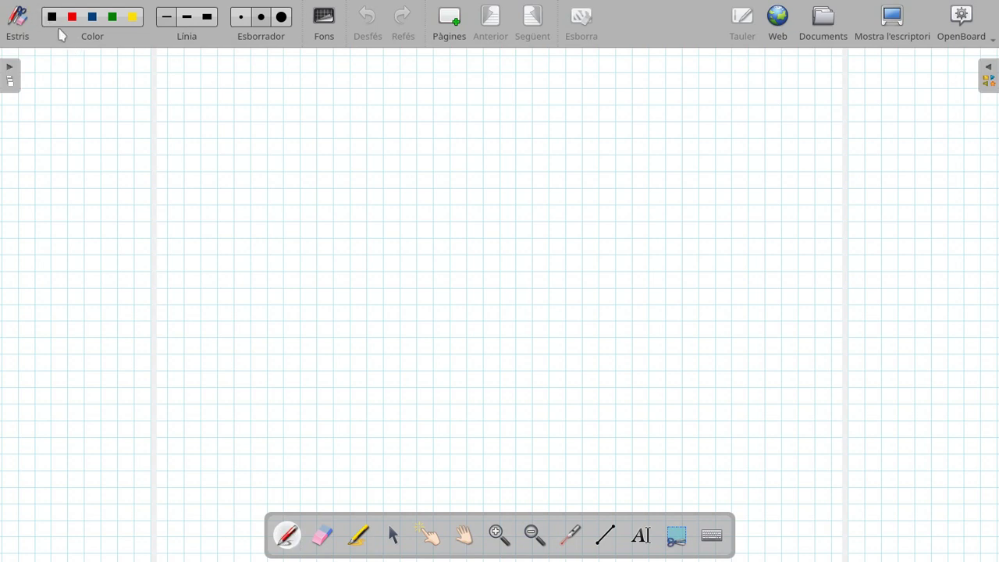
- Draw a thick green S-shaped curve with the pen and a thin green one to its right
click(207, 18)
mouse_move(373, 154)
mouse_down()
mouse_move(330, 142)
mouse_move(353, 299)
mouse_move(305, 405)
mouse_move(306, 382)
mouse_up()
click(167, 17)
mouse_move(539, 216)
mouse_down()
mouse_move(565, 286)
mouse_move(497, 378)
mouse_up()
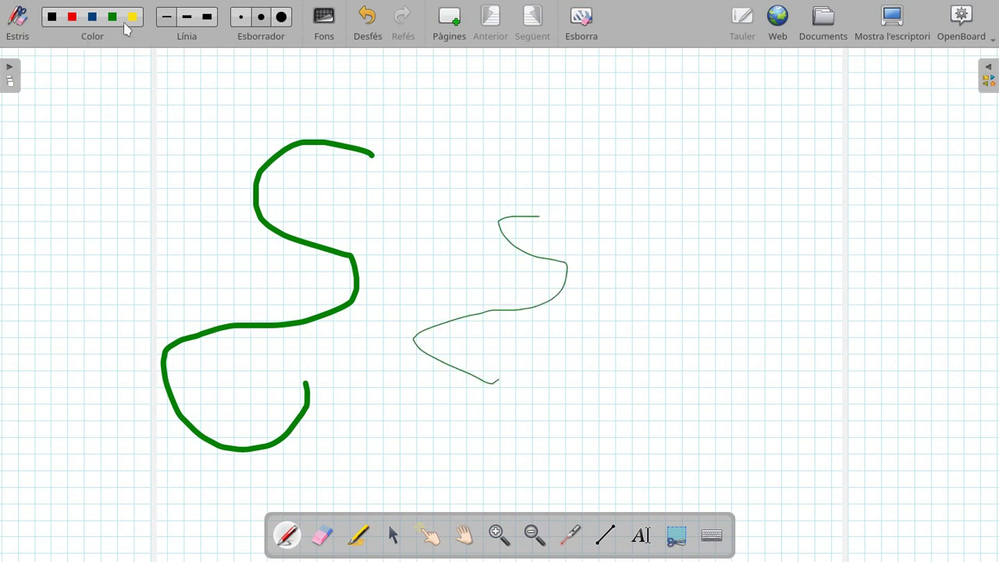
- Draw a thin red curve to the right of the green ones, undo it and restore it
drag(730, 161, 690, 286)
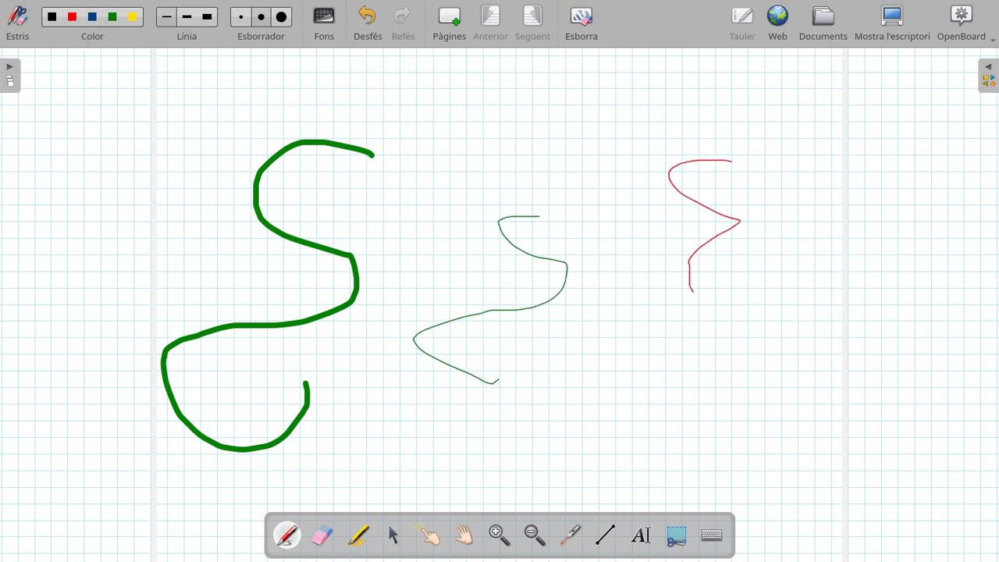
click(369, 17)
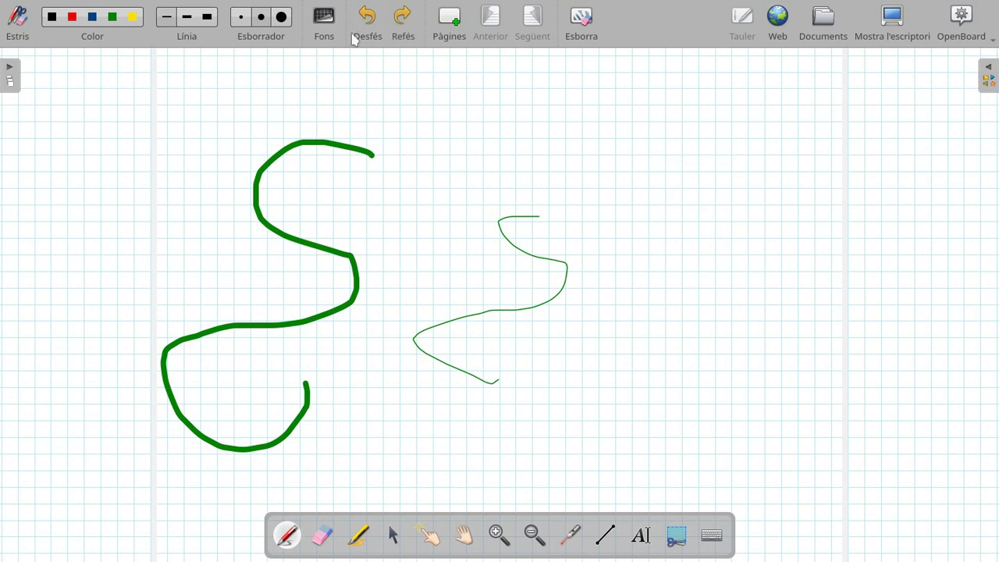
click(403, 17)
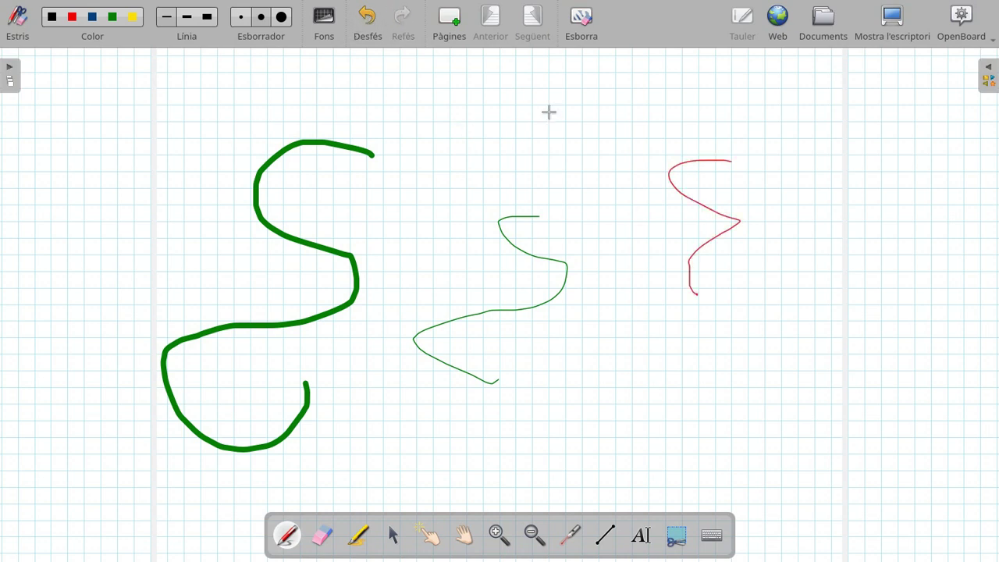
- Erase the thin green curve and the red curve, switching to the largest eraser size
click(322, 535)
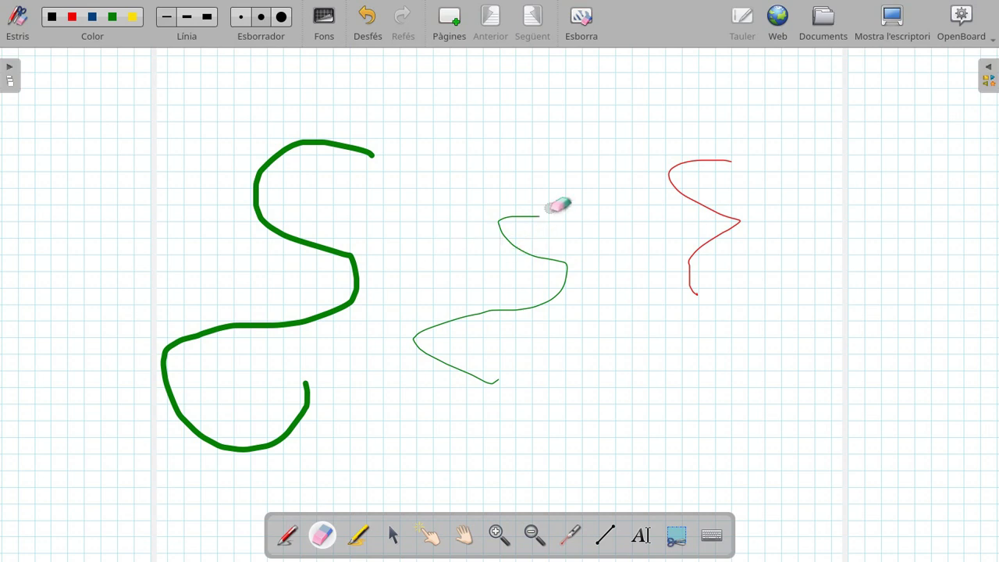
mouse_move(481, 230)
mouse_down()
mouse_move(536, 226)
mouse_move(497, 227)
mouse_move(520, 253)
mouse_up()
click(283, 17)
drag(536, 199, 482, 299)
mouse_move(705, 156)
mouse_down()
mouse_move(674, 156)
mouse_move(663, 286)
mouse_up()
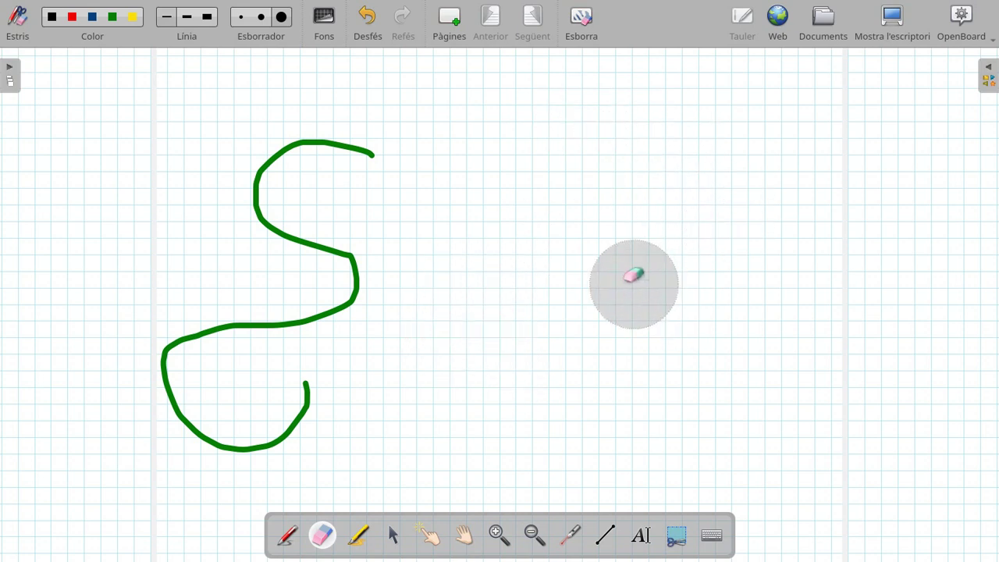
- Highlight in red across and beside the upper part of the green curve, and in yellow across its lower part
click(358, 535)
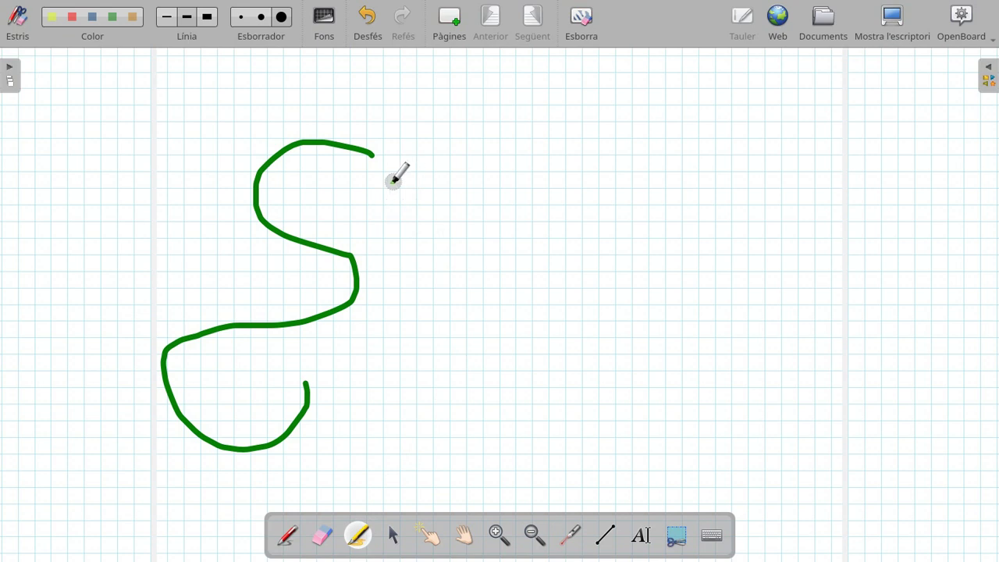
drag(381, 193, 703, 191)
drag(167, 206, 341, 208)
click(50, 22)
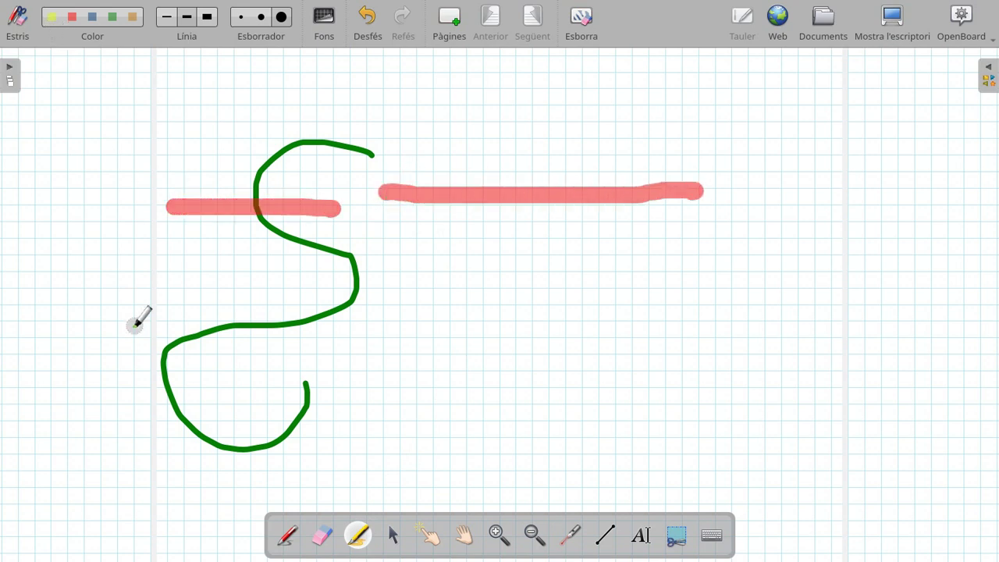
drag(130, 335, 338, 359)
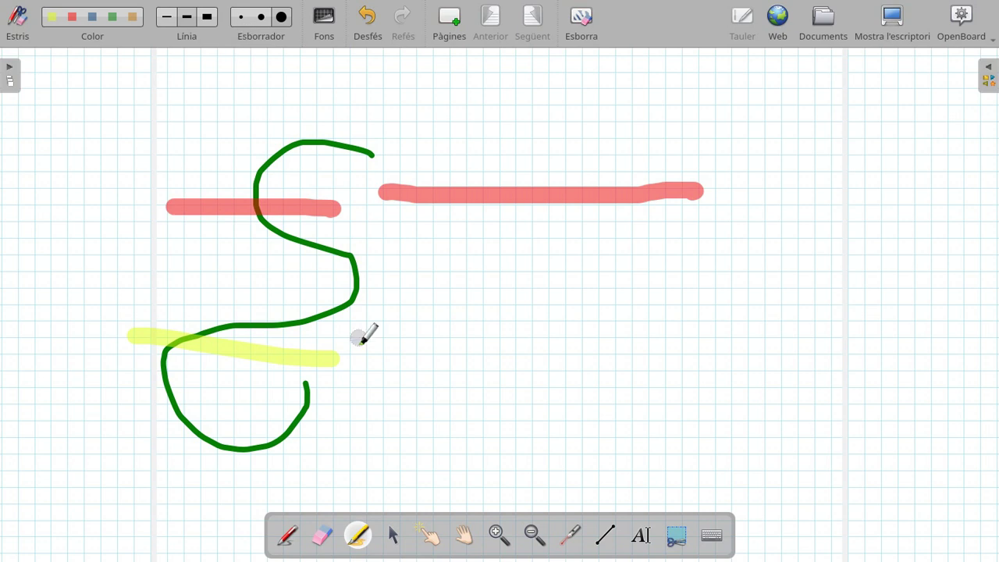
- Try the interaction tool and shift the page slightly down and right with the hand tool
click(431, 538)
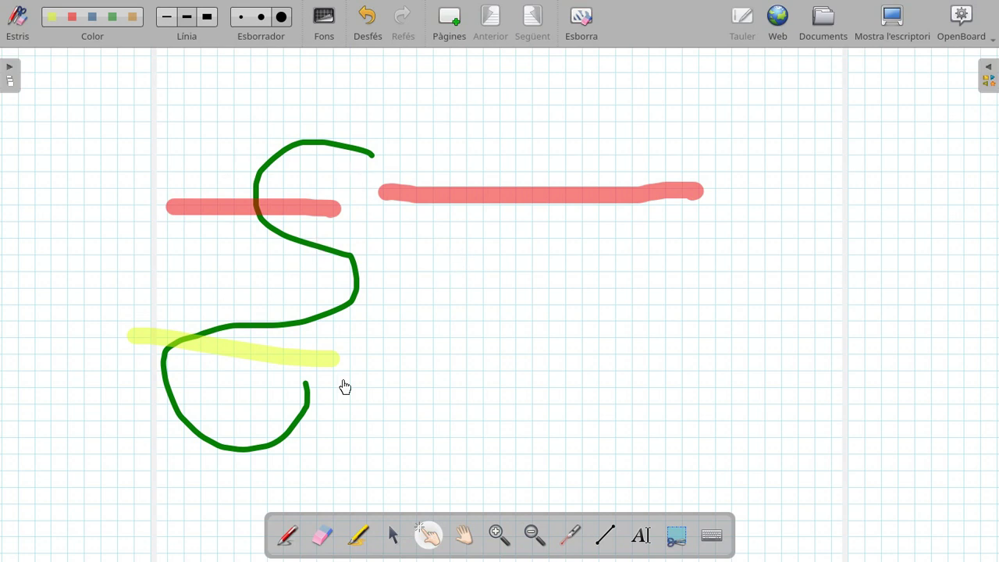
click(464, 538)
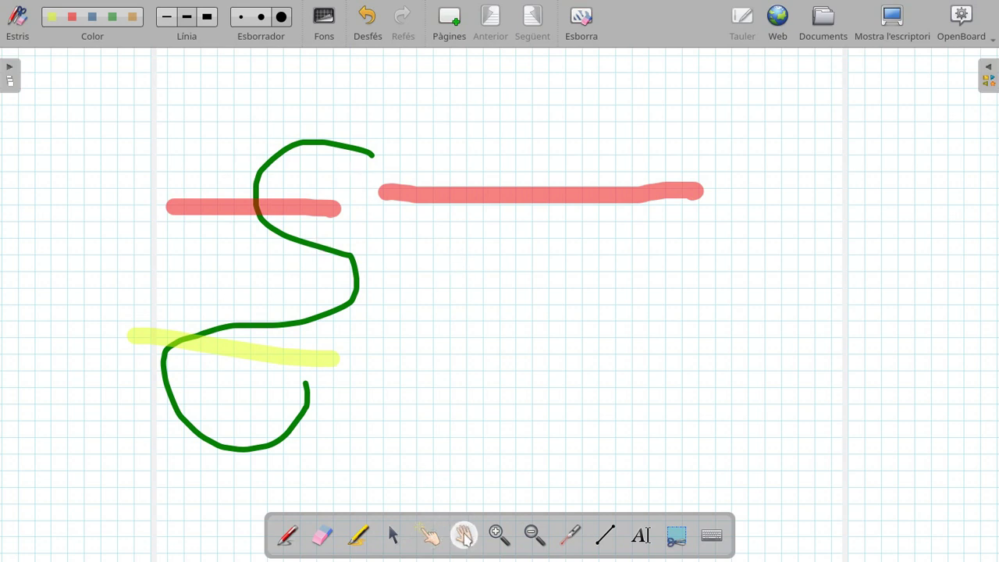
drag(475, 392, 489, 413)
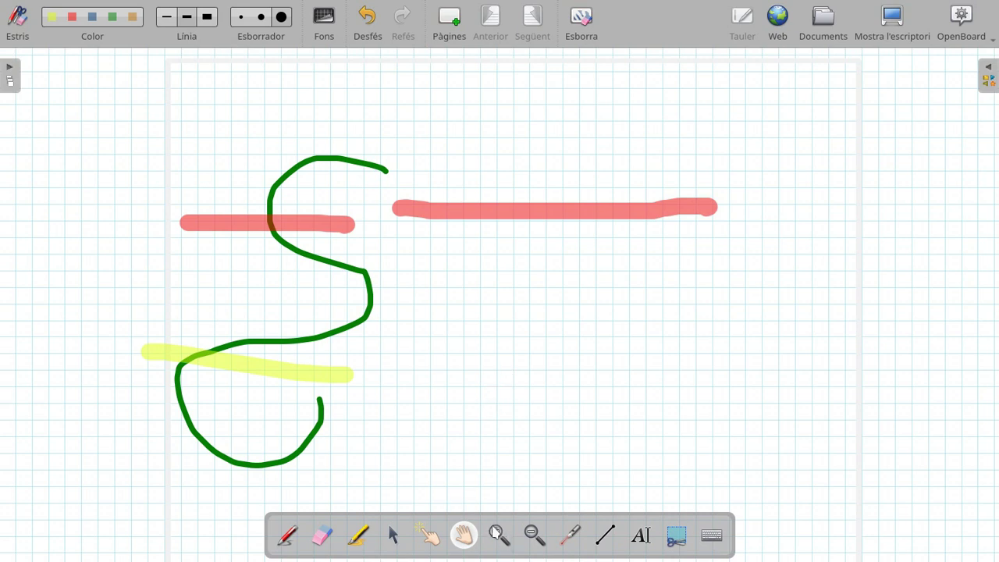
- Zoom in on the drawing, zoom out to see the whole page, and zoom back in
click(499, 535)
click(420, 305)
click(420, 305)
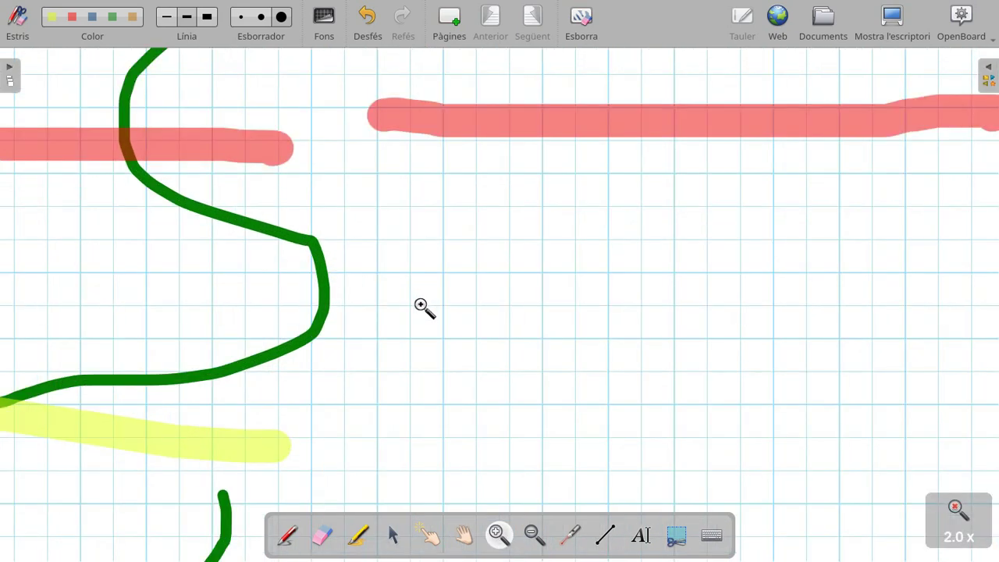
click(535, 534)
click(460, 346)
click(459, 346)
click(460, 346)
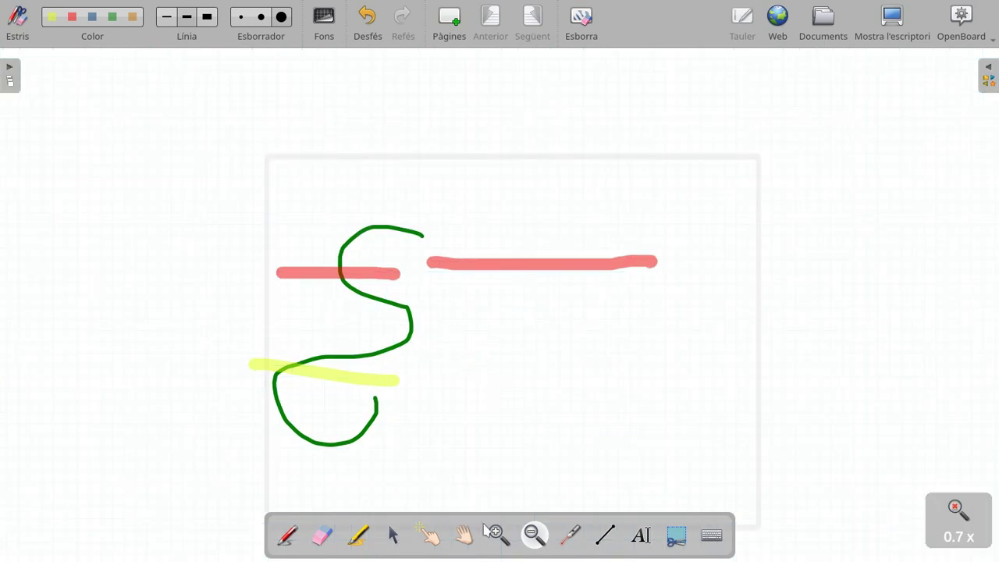
click(500, 535)
click(465, 381)
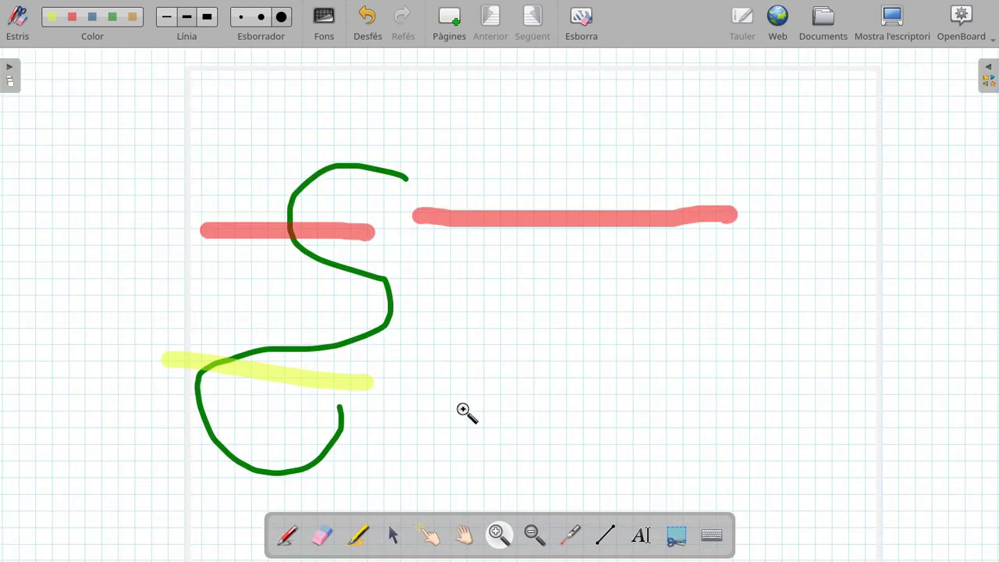
- Point out several spots around the green curve with the laser pointer
click(570, 535)
click(341, 206)
click(222, 320)
click(346, 414)
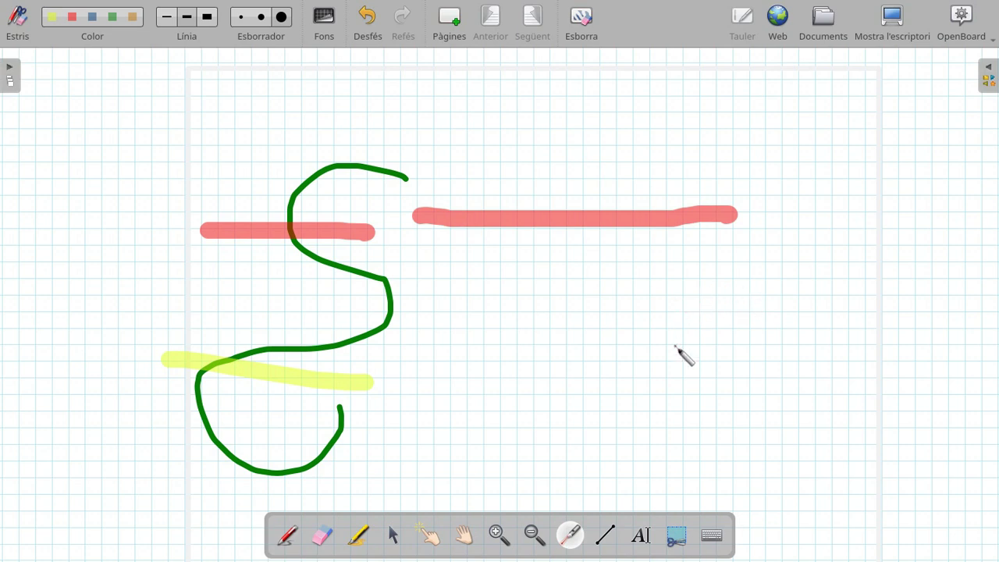
- Add a new page and draw a thin horizontal red line with a thick, slightly sloping blue line below it
click(607, 536)
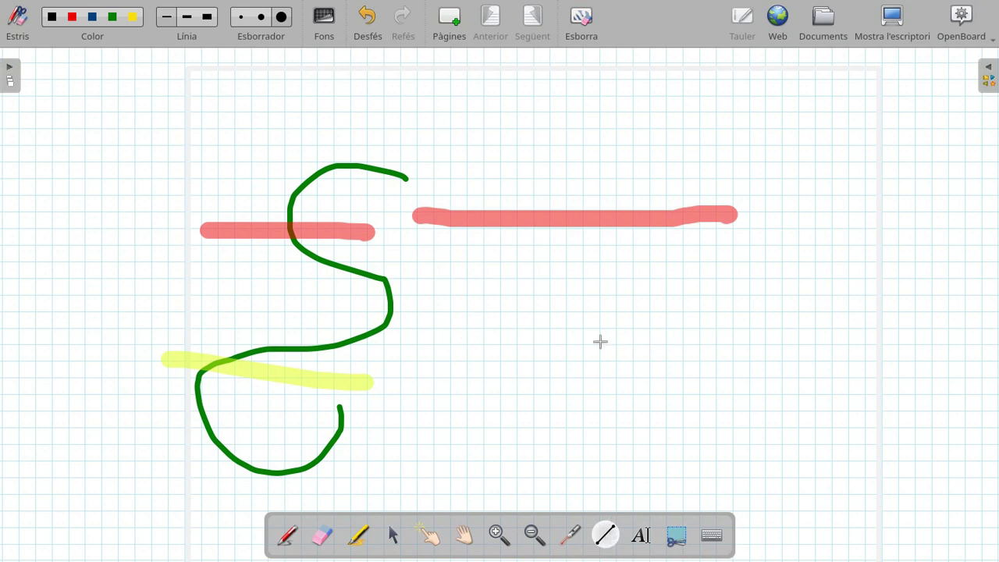
click(452, 17)
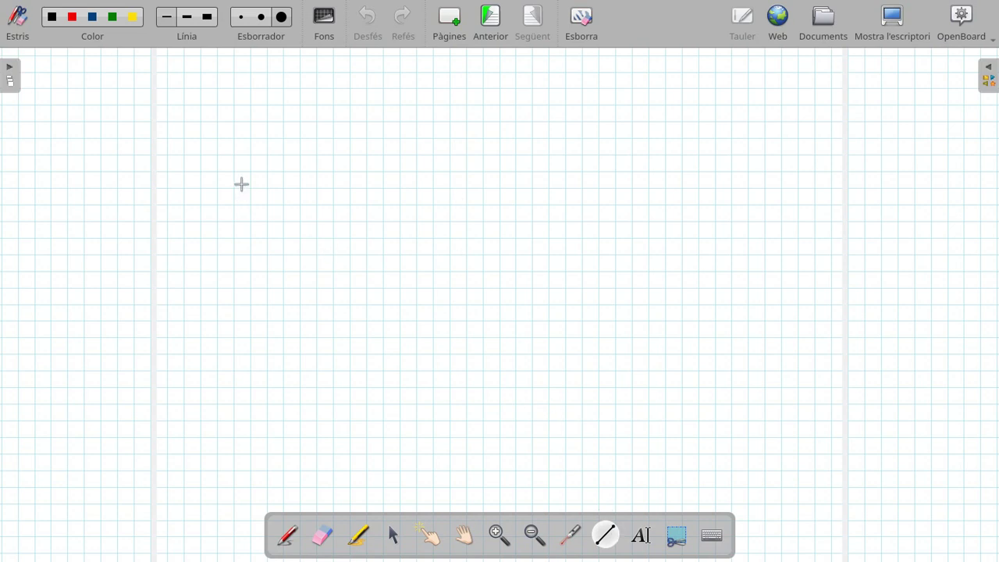
drag(249, 161, 655, 161)
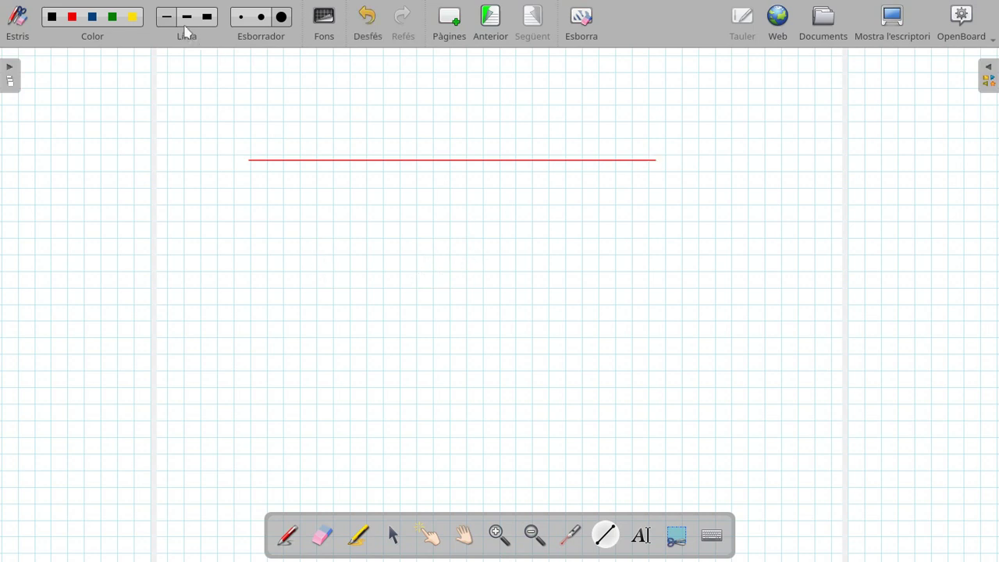
click(209, 18)
drag(267, 248, 678, 273)
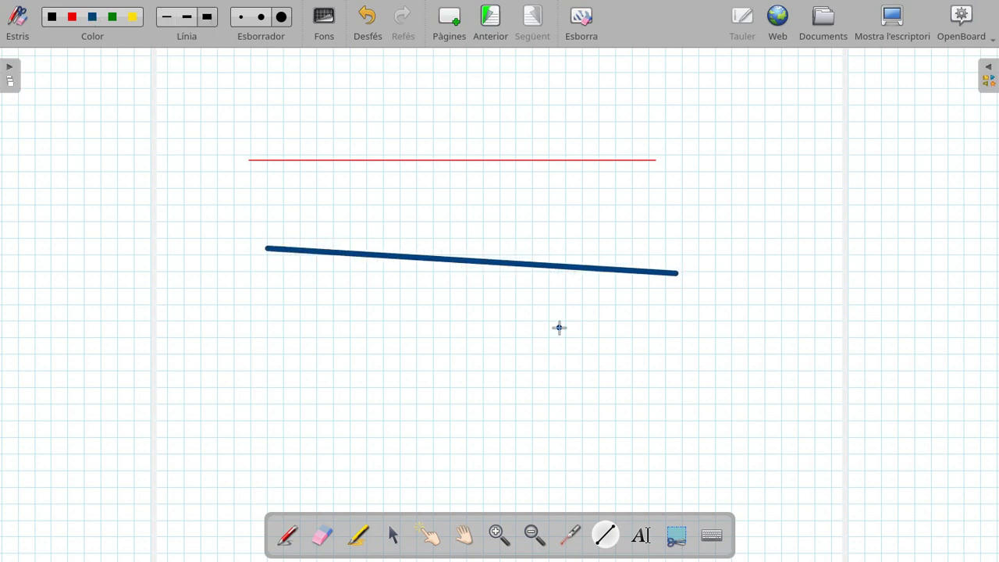
- Insert a text box reading "Prova" below the blue line and widen it so the word fits on one line
click(645, 537)
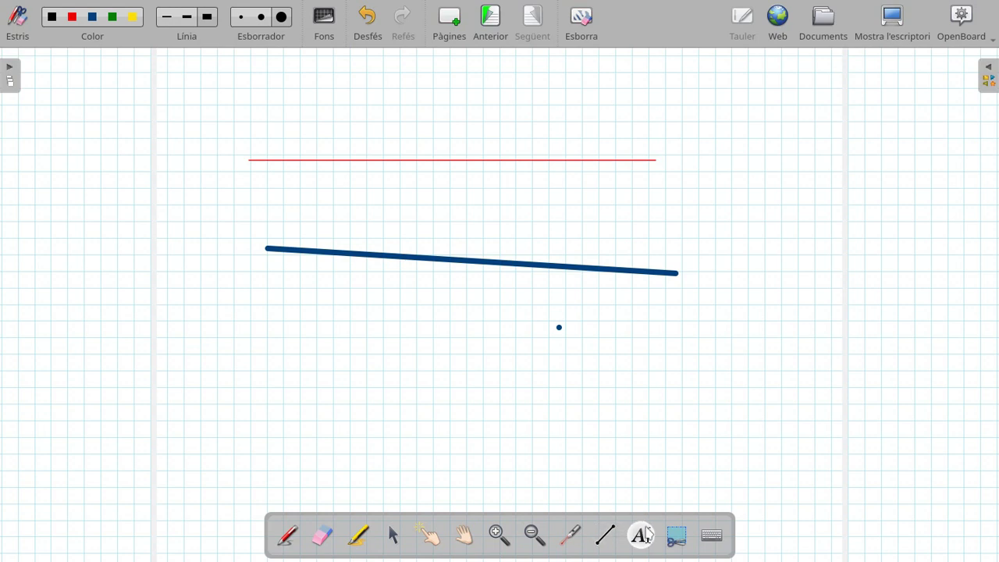
drag(300, 289, 734, 441)
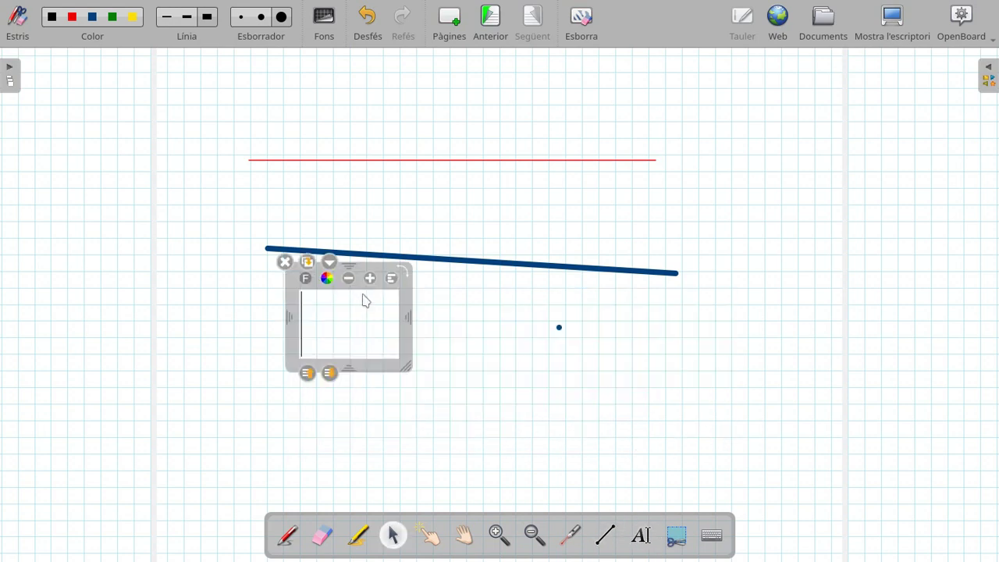
text(Prova)
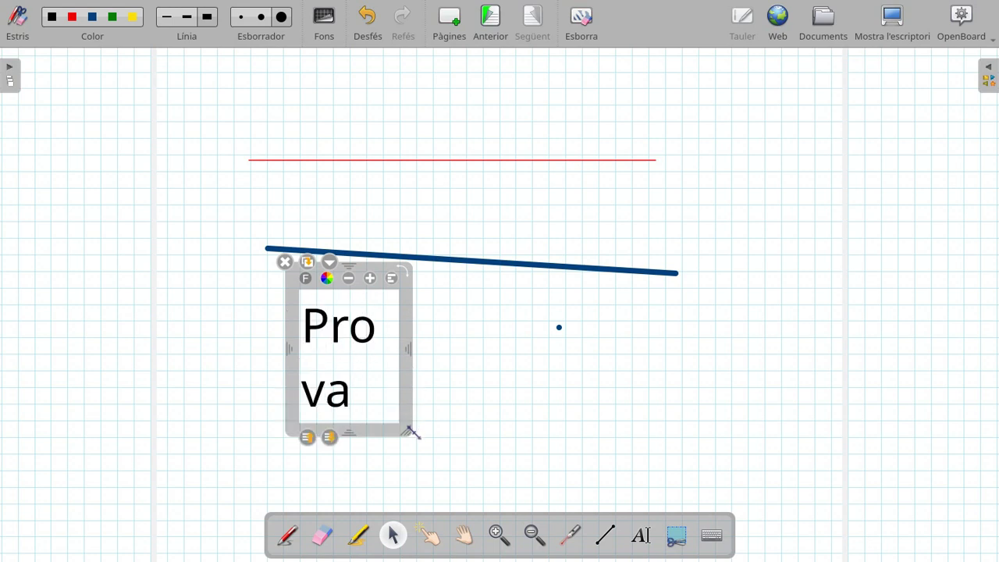
drag(406, 430, 496, 412)
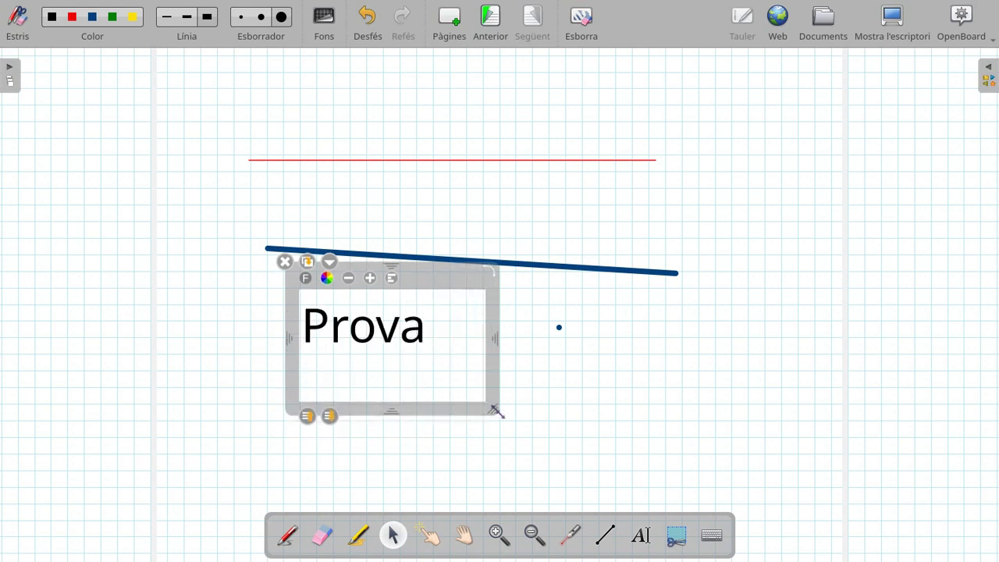
- Shrink the "Prova" text several sizes and enlarge it to slightly more than its original size
click(349, 280)
click(349, 280)
click(349, 280)
click(349, 280)
click(349, 280)
click(349, 279)
click(349, 279)
click(371, 280)
click(371, 279)
click(371, 279)
click(371, 280)
click(371, 279)
click(371, 279)
click(371, 280)
click(371, 279)
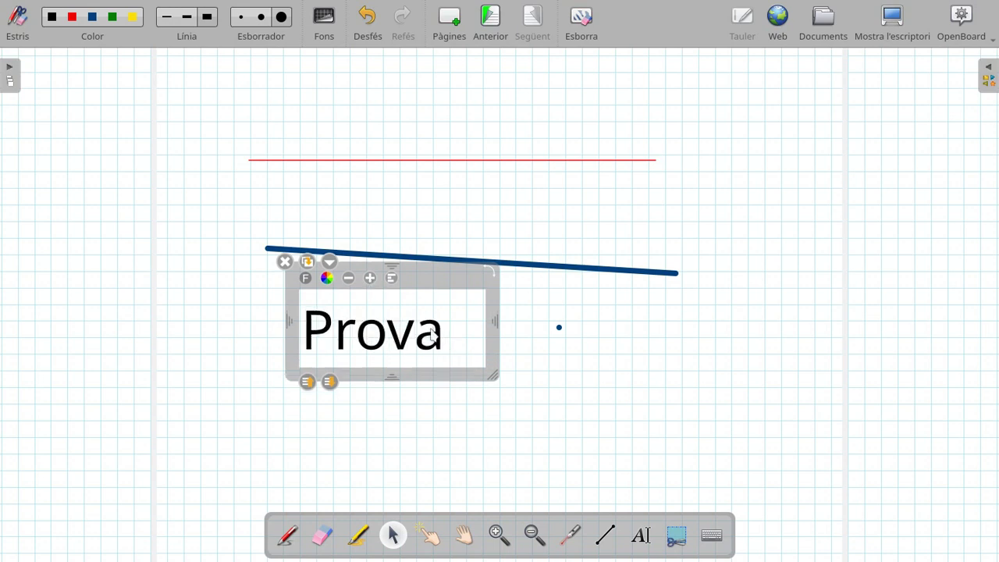
- Change the color of the whole word "Prova" to dark blue #00557f
drag(447, 335, 301, 328)
click(327, 279)
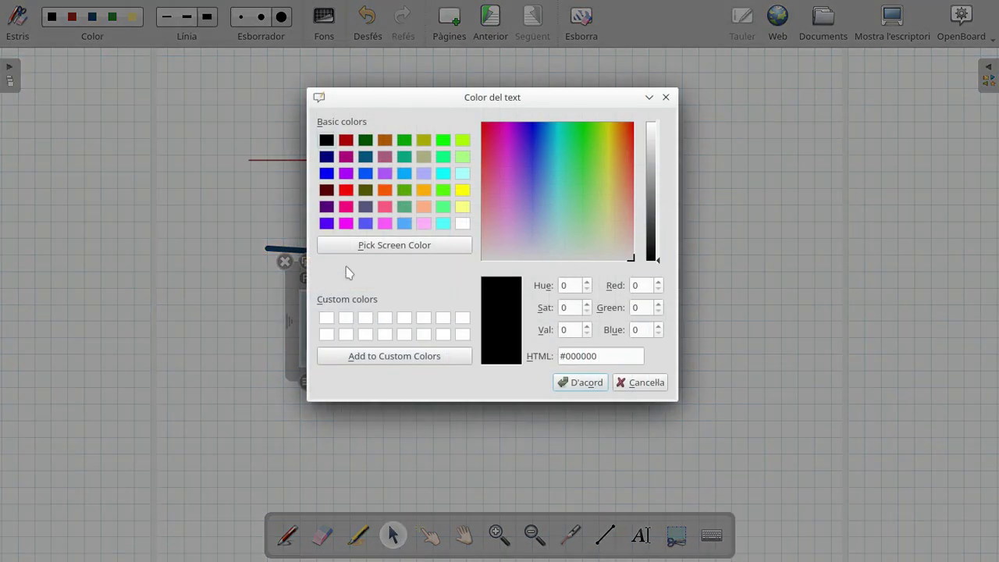
click(365, 157)
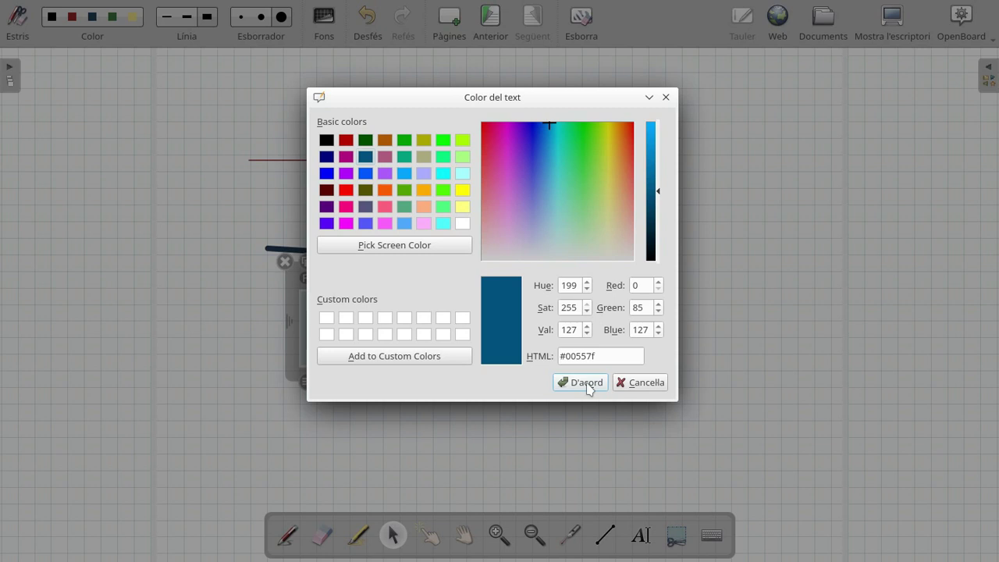
click(588, 384)
- Apply the Oblique font style to the selected "Prova" text
click(308, 278)
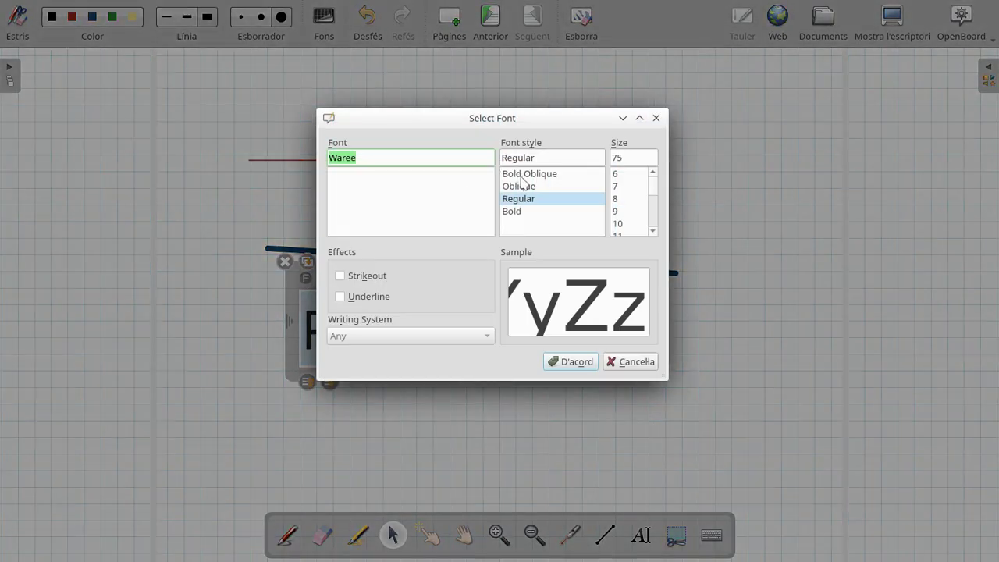
click(524, 187)
click(581, 363)
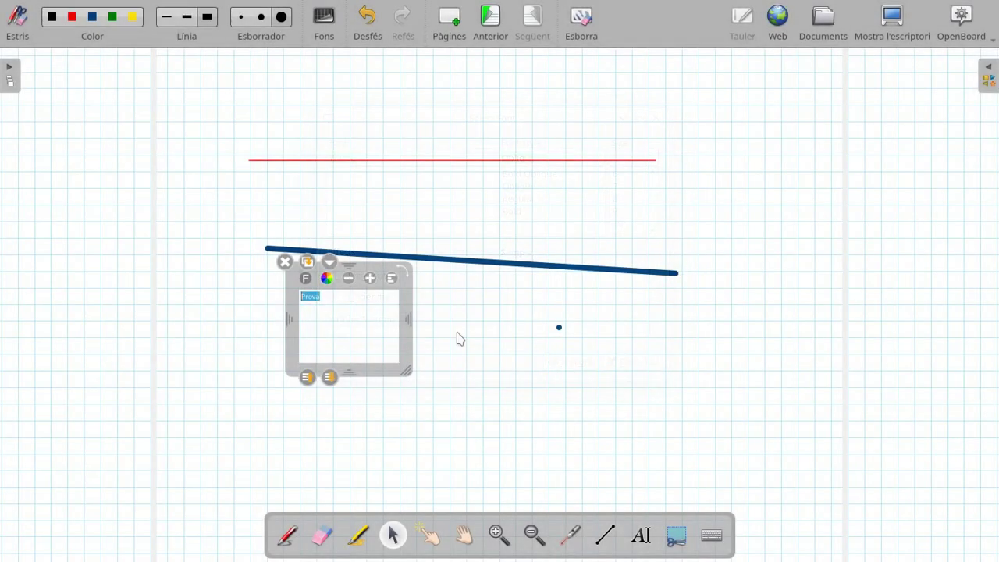
- Widen the "Prova" text box and enlarge its text several sizes
drag(413, 375, 545, 406)
click(370, 279)
click(370, 278)
click(371, 279)
click(371, 279)
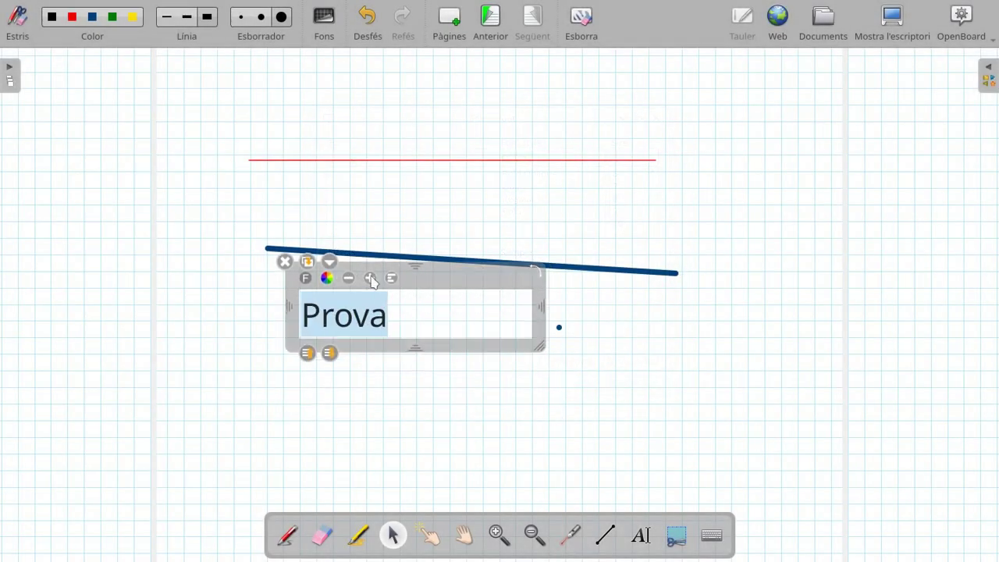
- Enlarge the "Prova" text one more size, cycle its alignment through the available options back to left, and deselect it
click(371, 279)
click(392, 279)
click(392, 280)
click(393, 280)
click(393, 280)
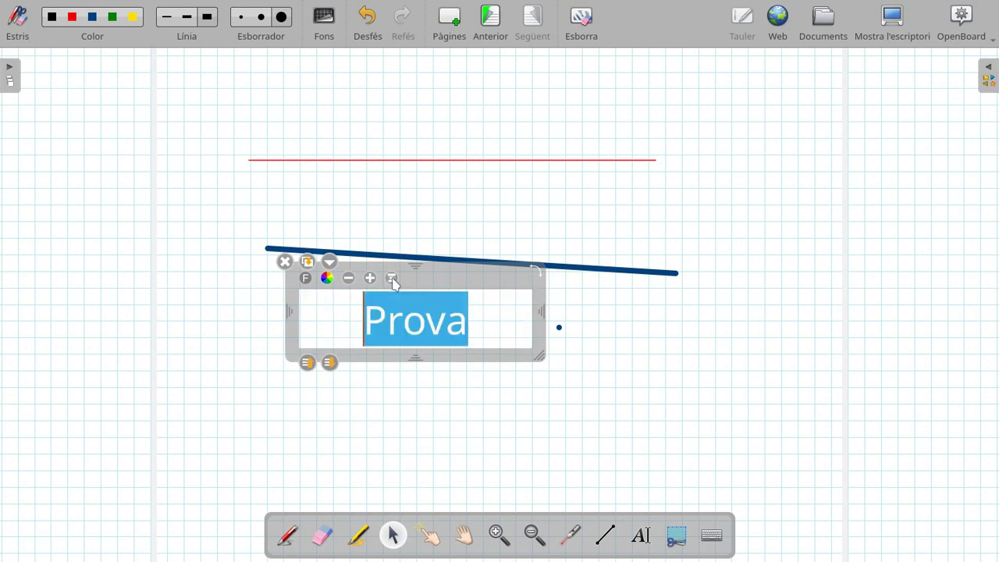
click(393, 279)
click(393, 280)
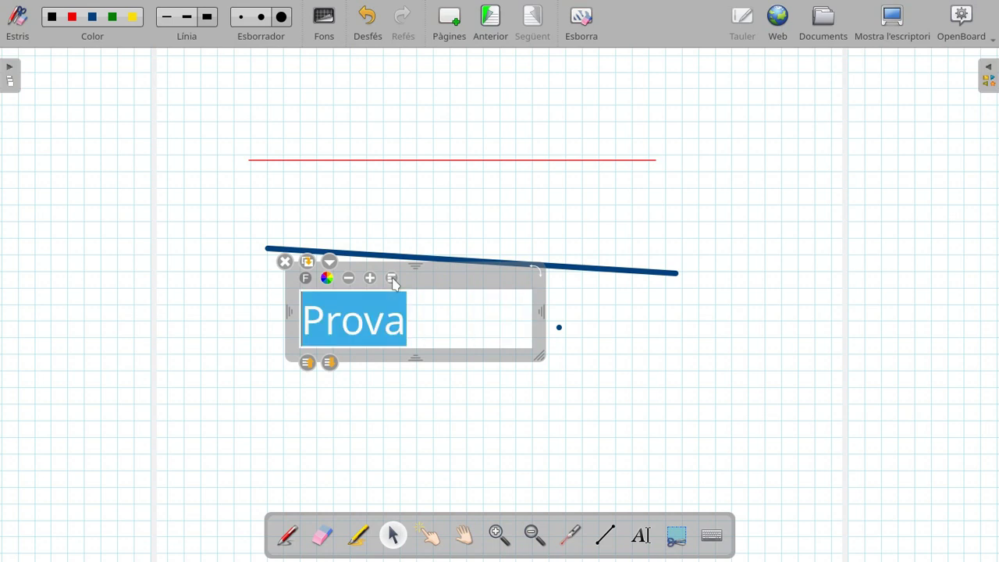
click(477, 405)
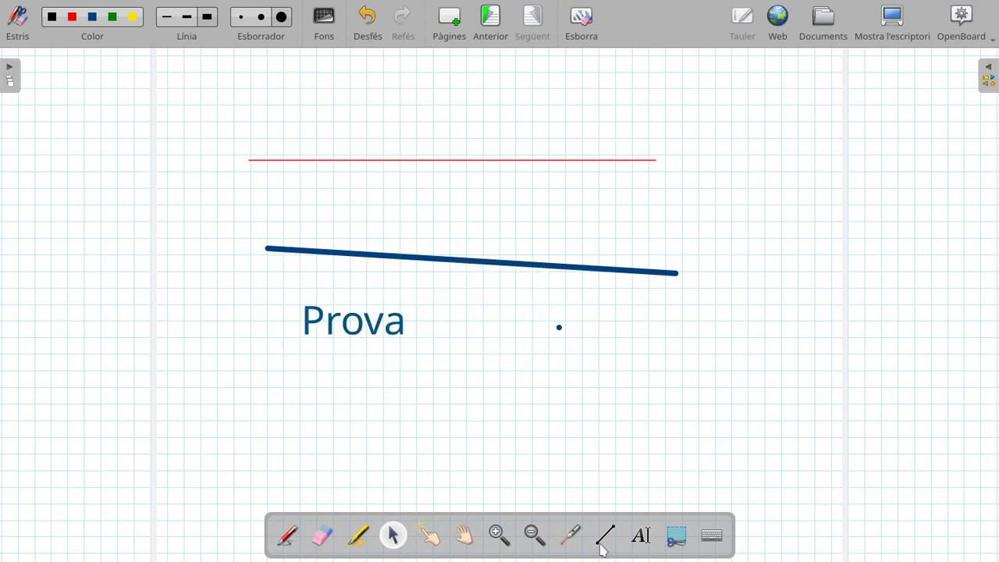
- Capture the area around the "Prova" text, add it to the current page, and move the captured image below the original text
click(678, 538)
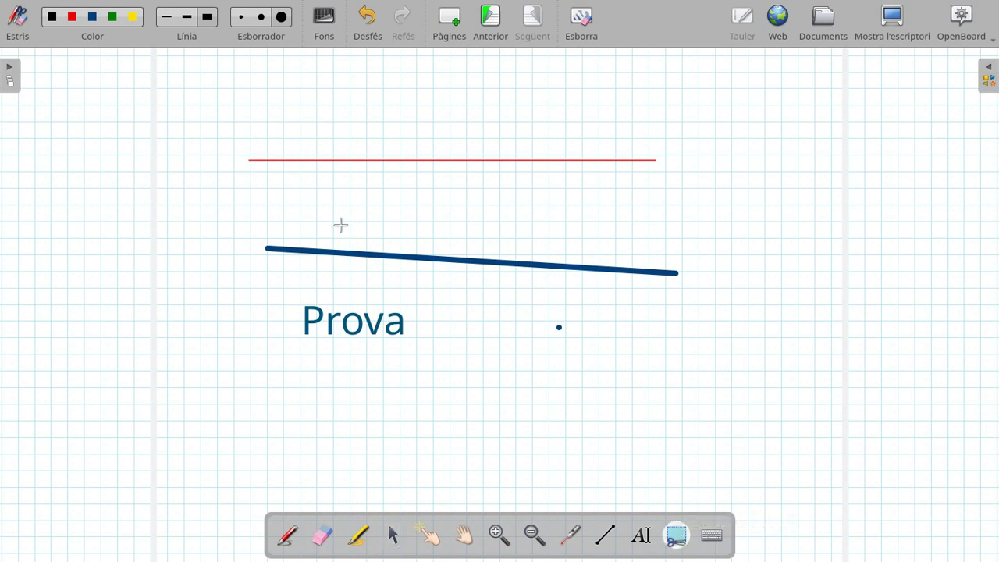
drag(258, 278, 464, 372)
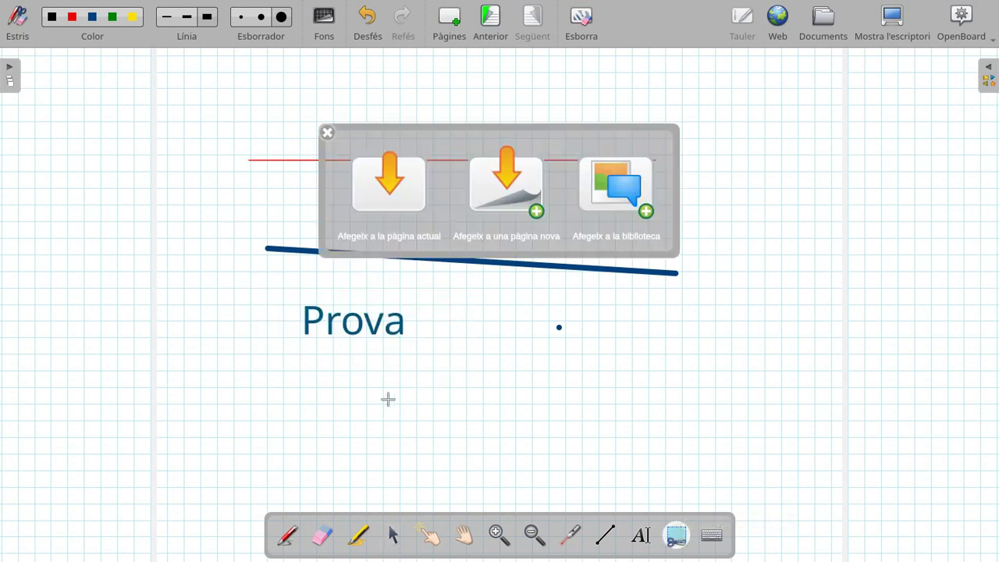
click(398, 195)
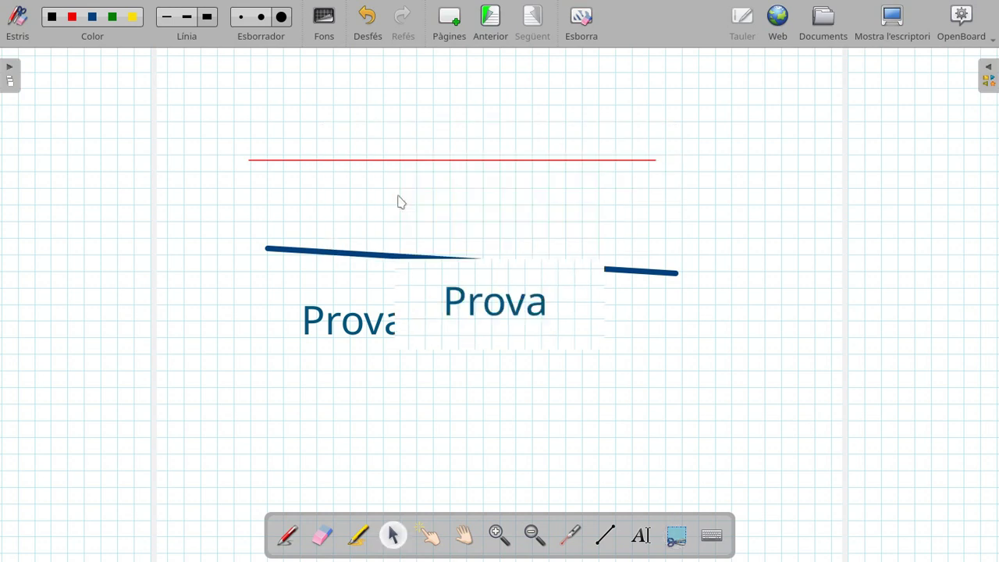
drag(465, 303, 370, 398)
click(420, 337)
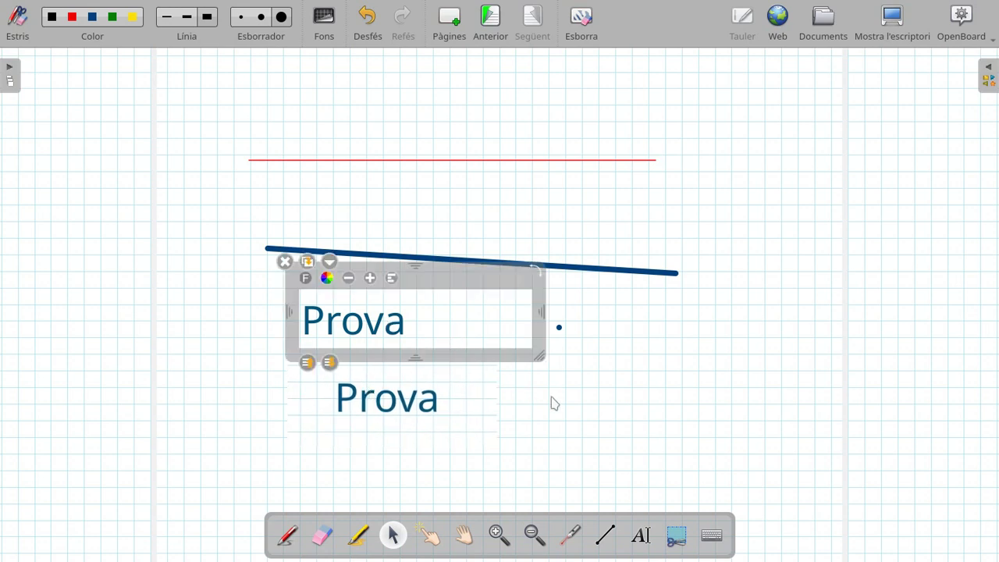
- Capture the area containing both lines and both "Prova" items and add it to a new page
click(676, 538)
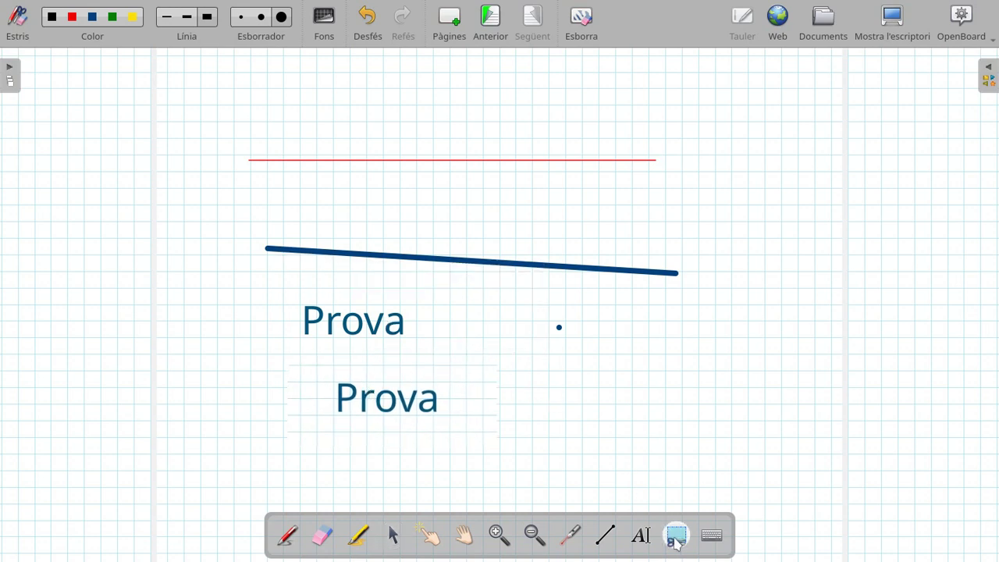
drag(212, 114, 723, 482)
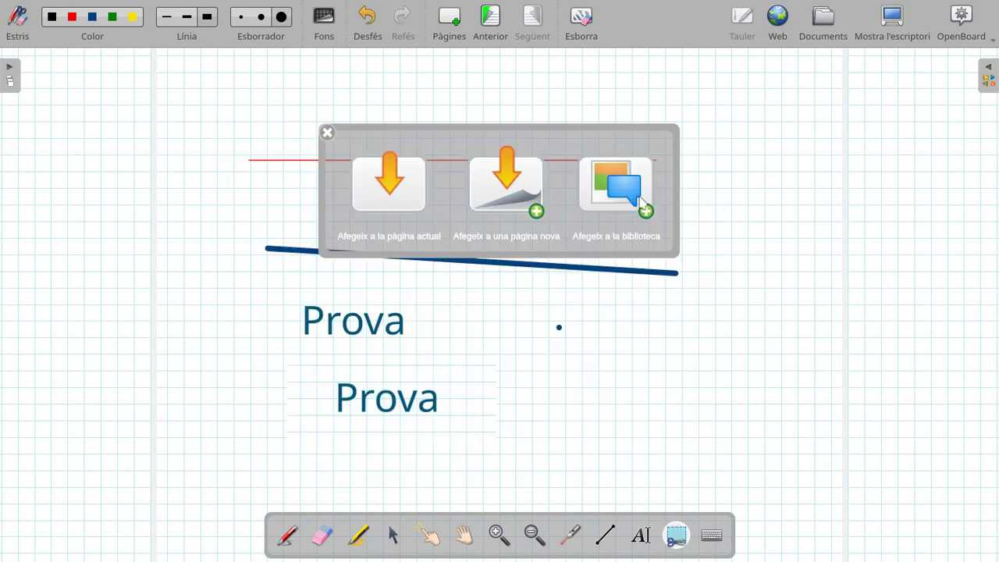
click(511, 189)
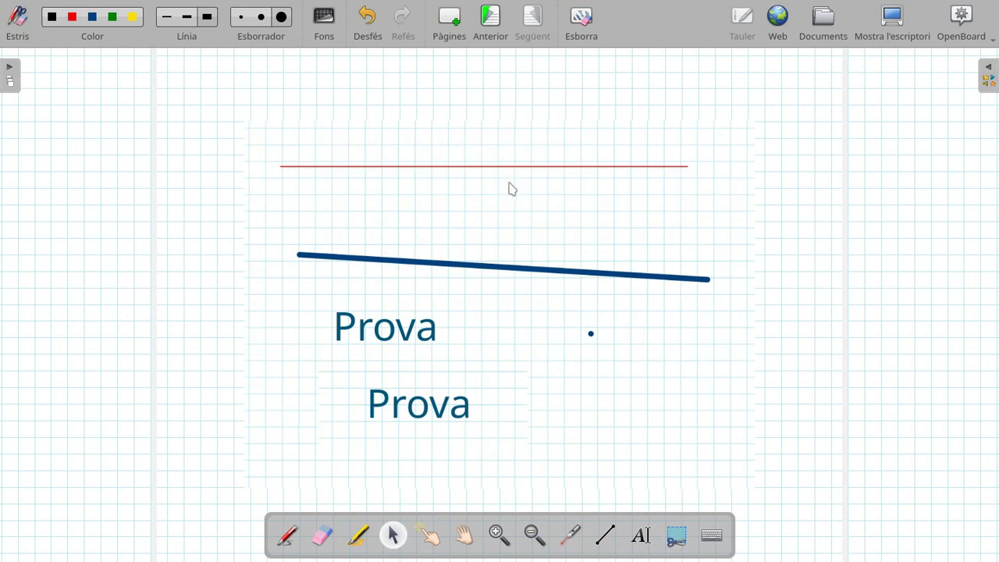
- Capture the area with the lines and "Prova" texts on the new page and add it to the library
click(679, 536)
drag(225, 99, 749, 456)
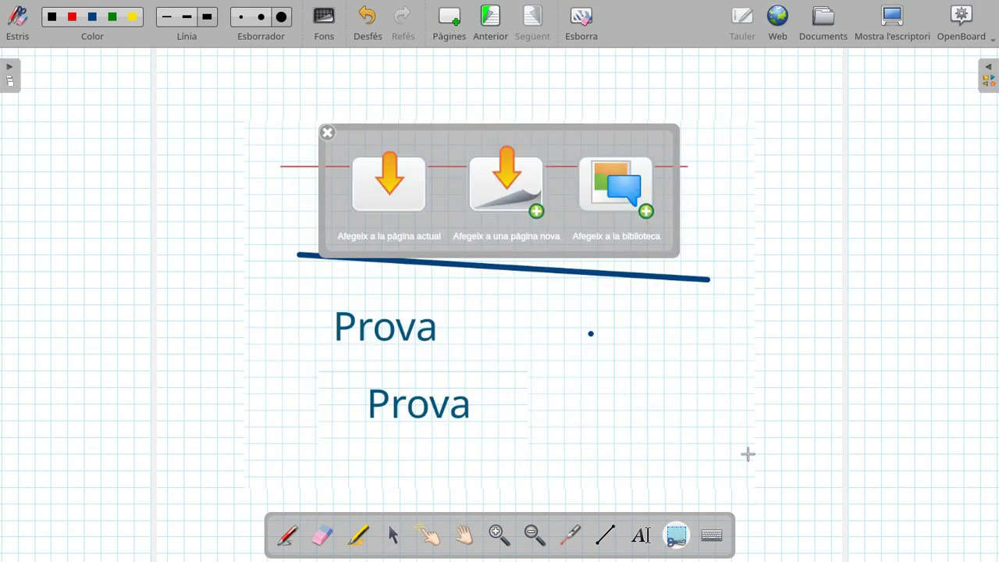
click(624, 188)
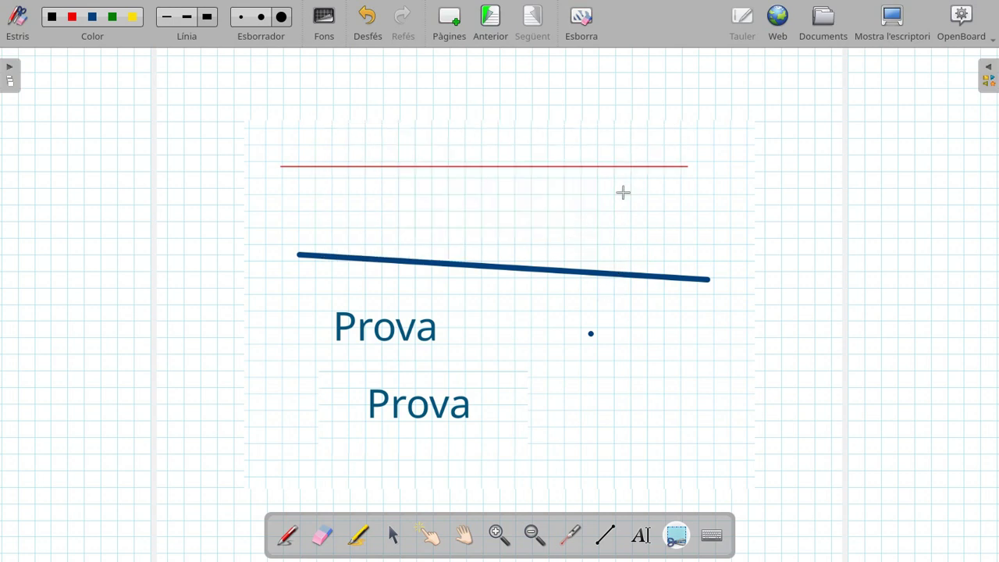
- Browse between the pages back to the first one and insert a blank page after it
click(490, 19)
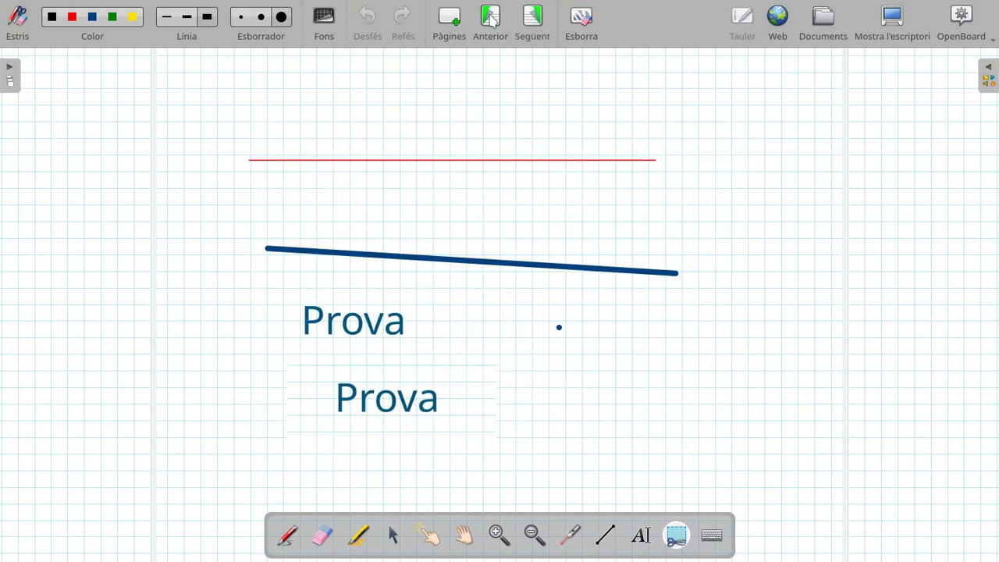
click(534, 17)
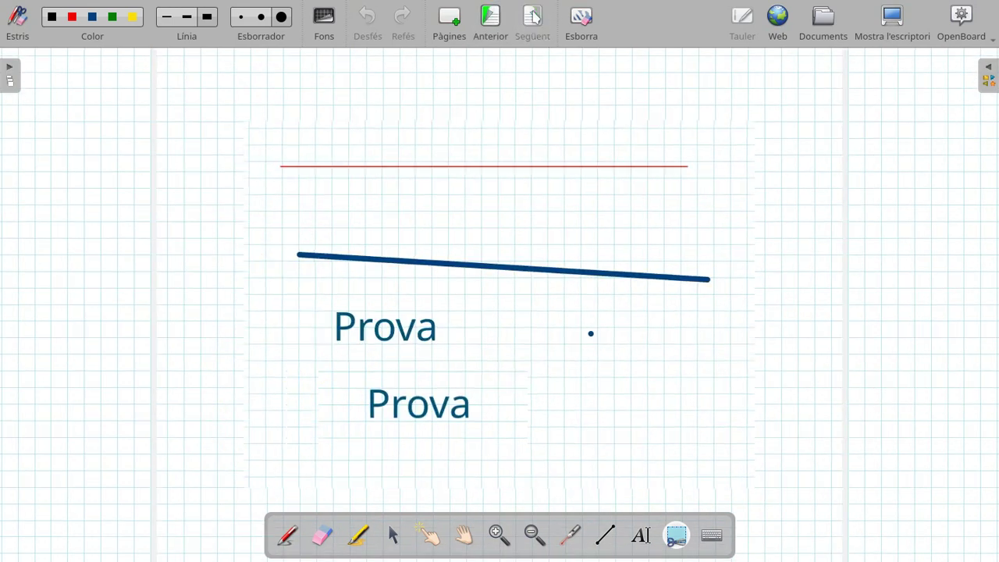
click(493, 25)
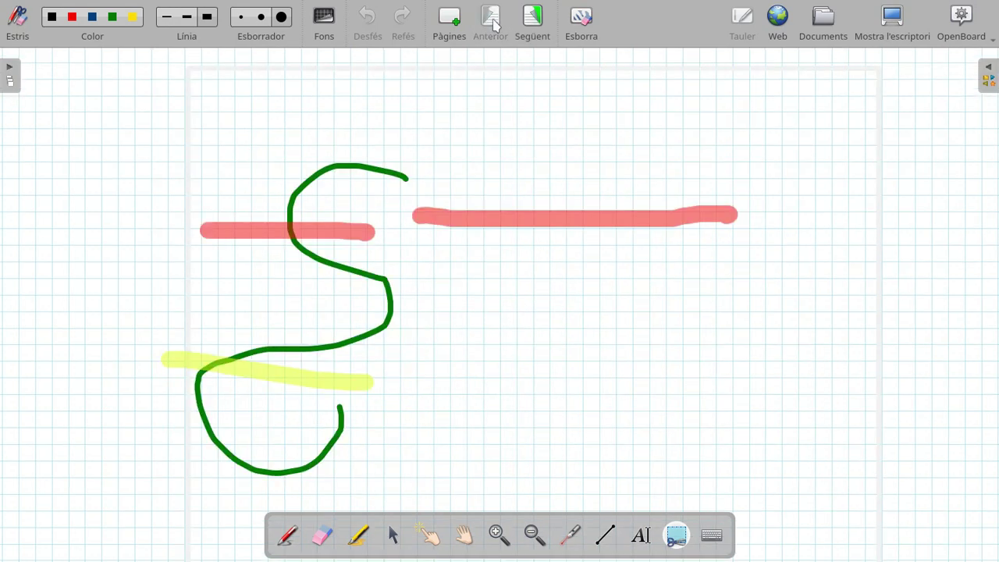
click(451, 17)
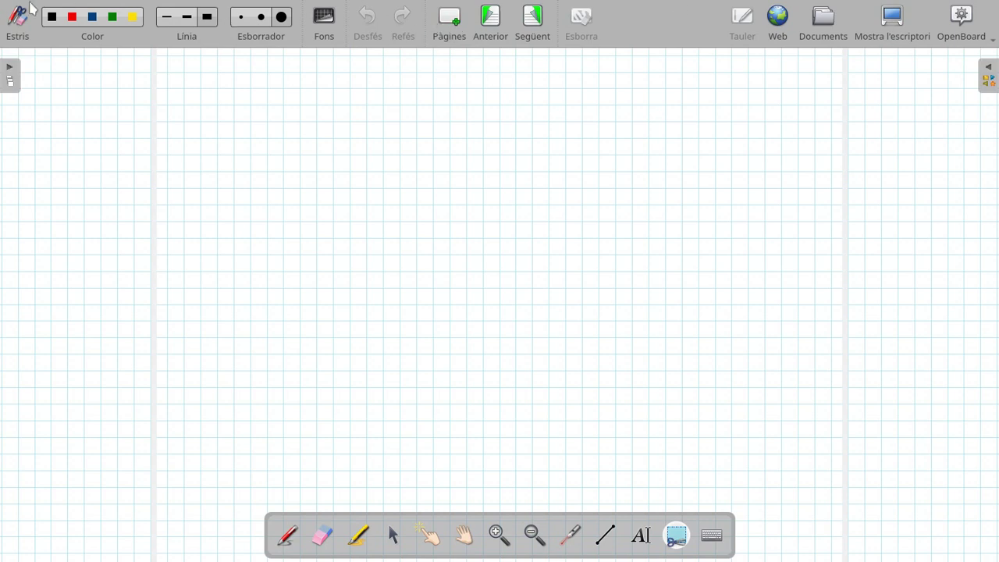
- View the built-in web browser and the document manager with the page thumbnails
click(779, 20)
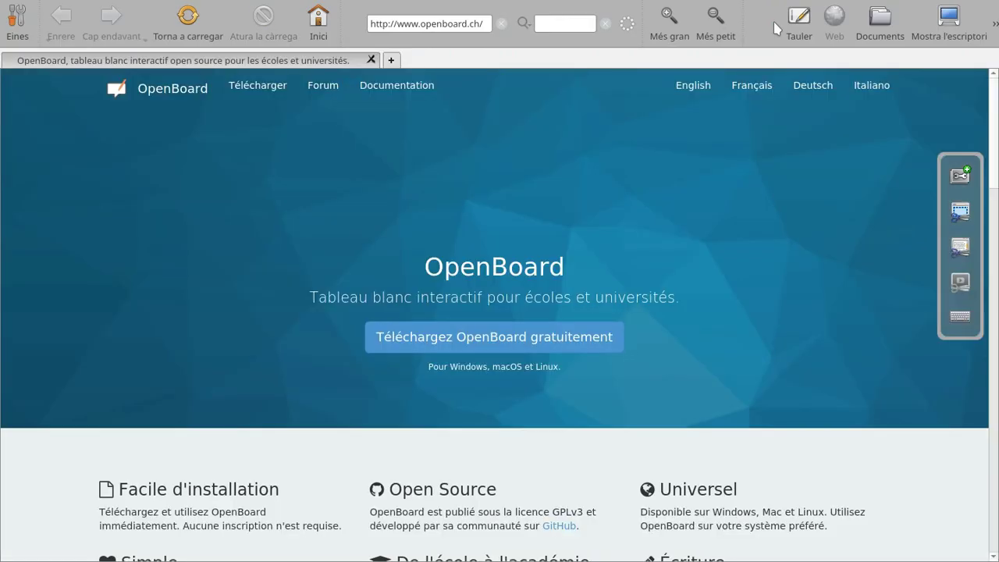
click(880, 20)
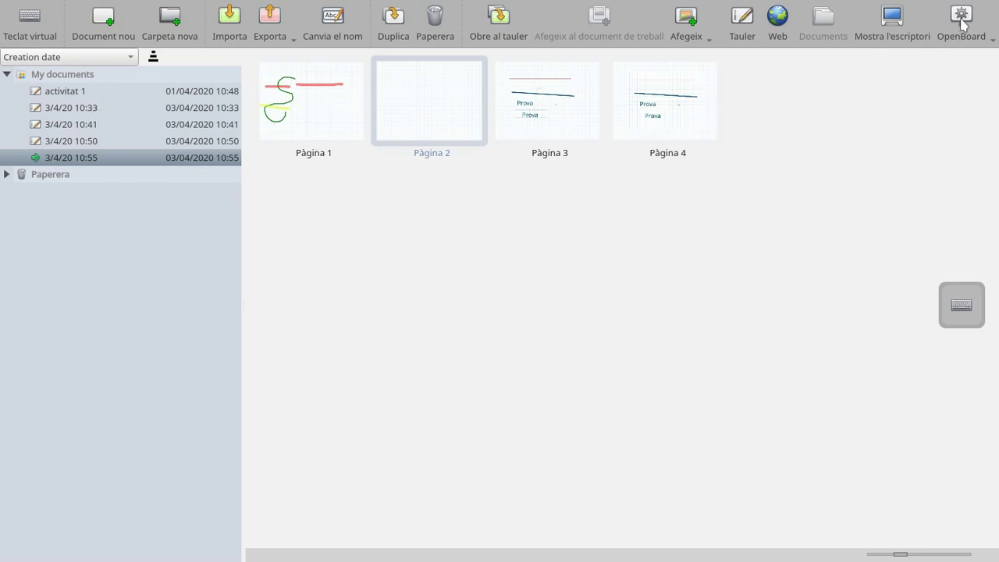
- Show the desktop with the library hidden and draw two freehand blue pen strokes over it
click(894, 24)
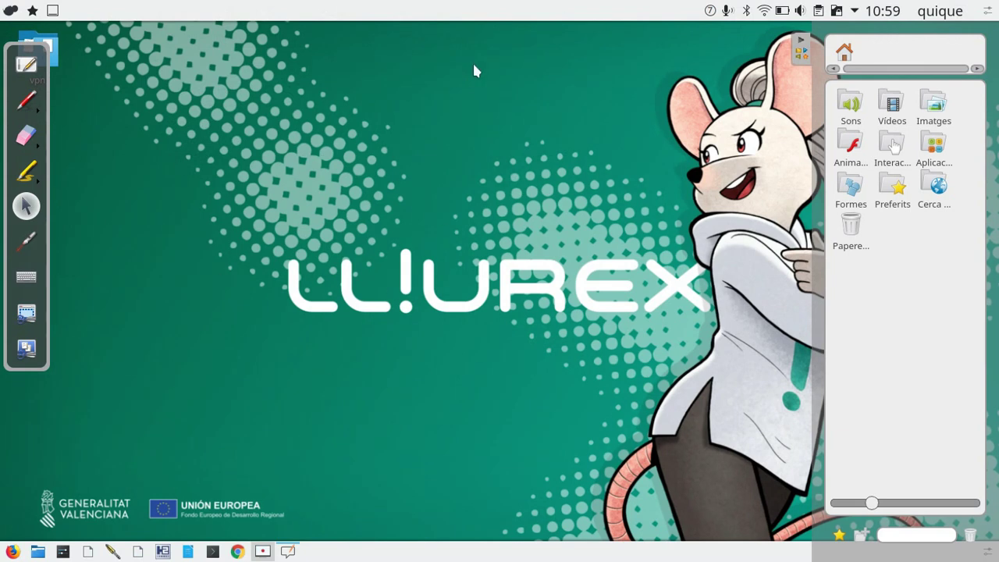
click(801, 41)
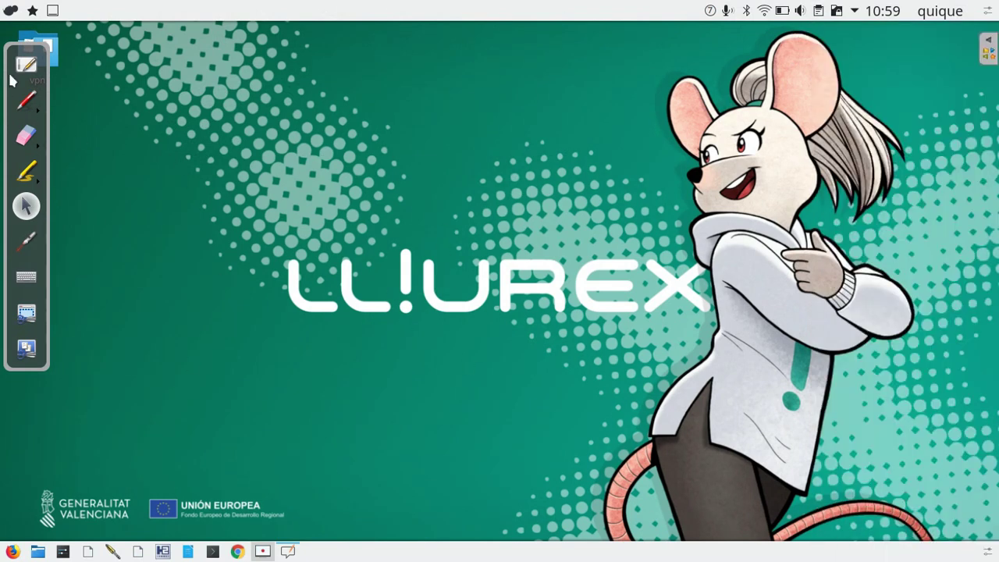
click(26, 100)
mouse_move(550, 181)
mouse_down()
mouse_move(484, 137)
mouse_move(372, 425)
mouse_move(656, 189)
mouse_up()
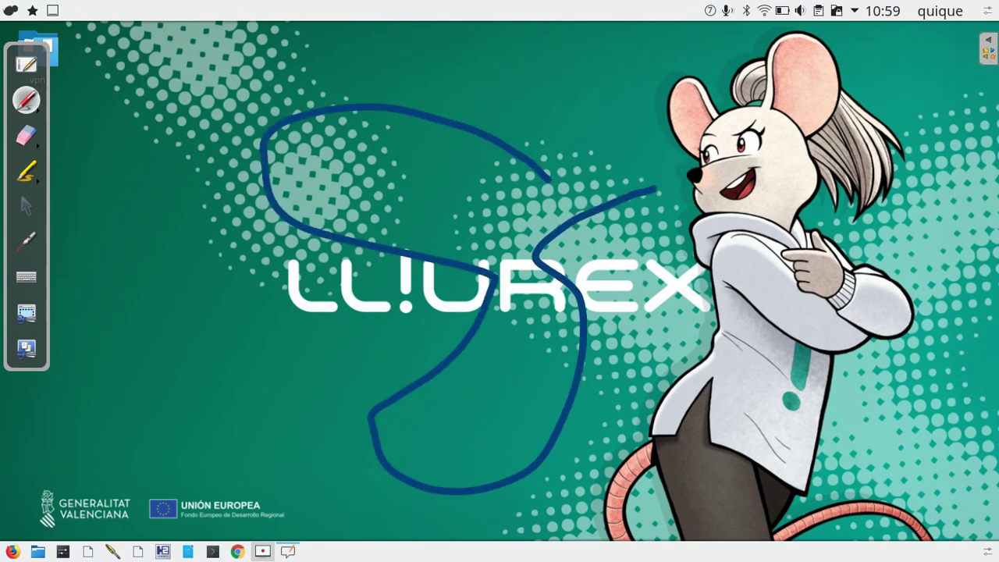
mouse_move(527, 39)
mouse_down()
mouse_move(459, 126)
mouse_move(361, 334)
mouse_up()
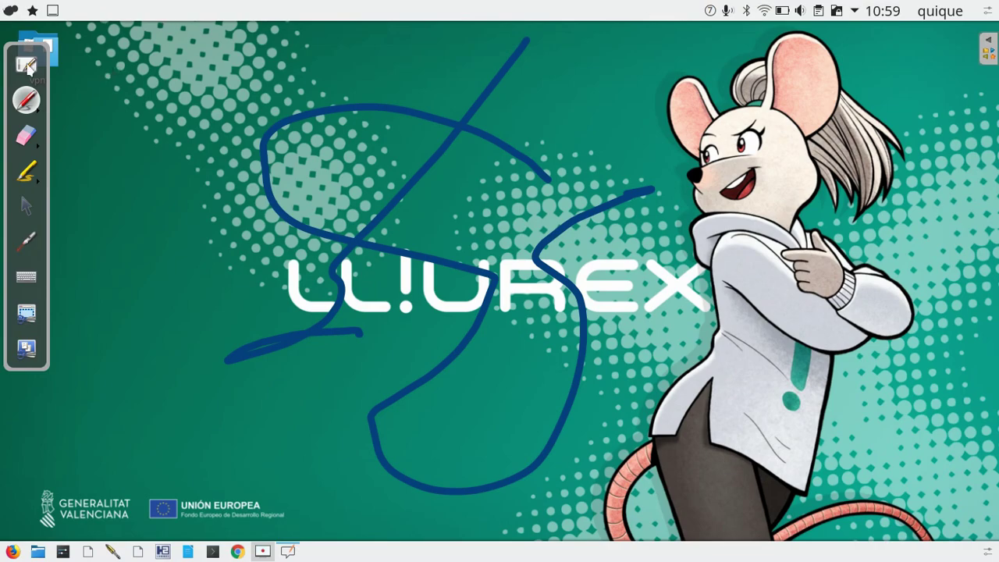
- Return from the desktop to the whiteboard and quit the program
click(27, 66)
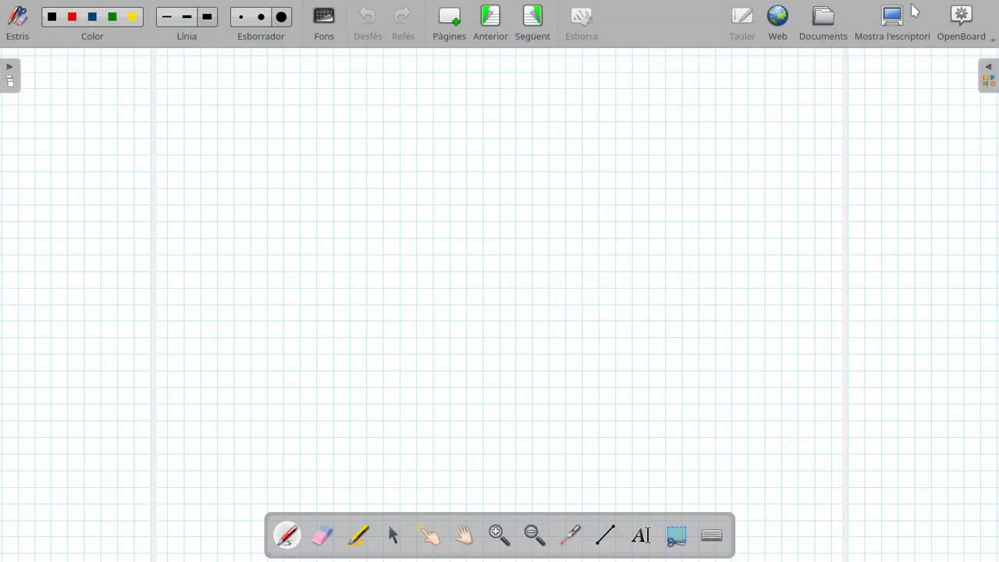
click(968, 17)
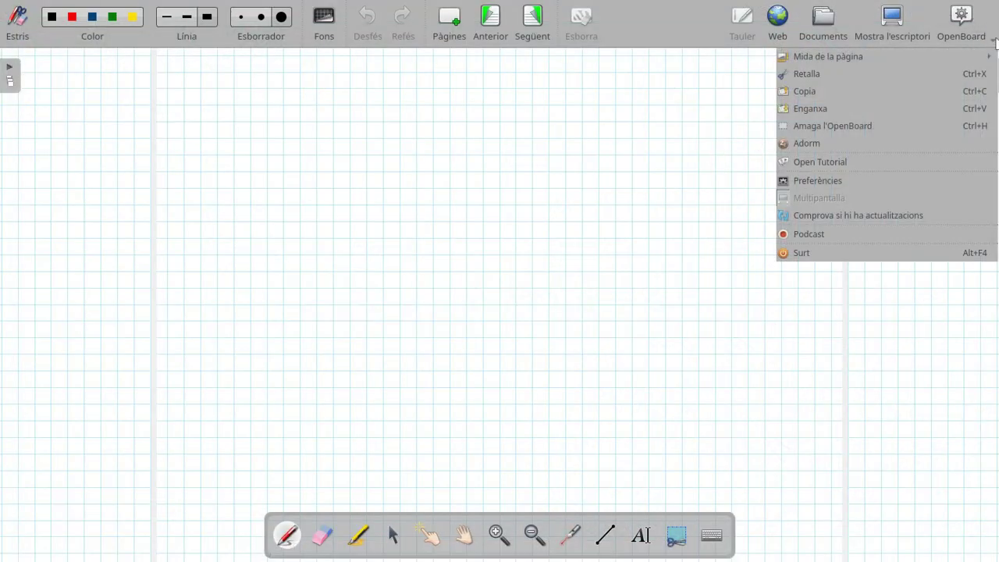
click(815, 256)
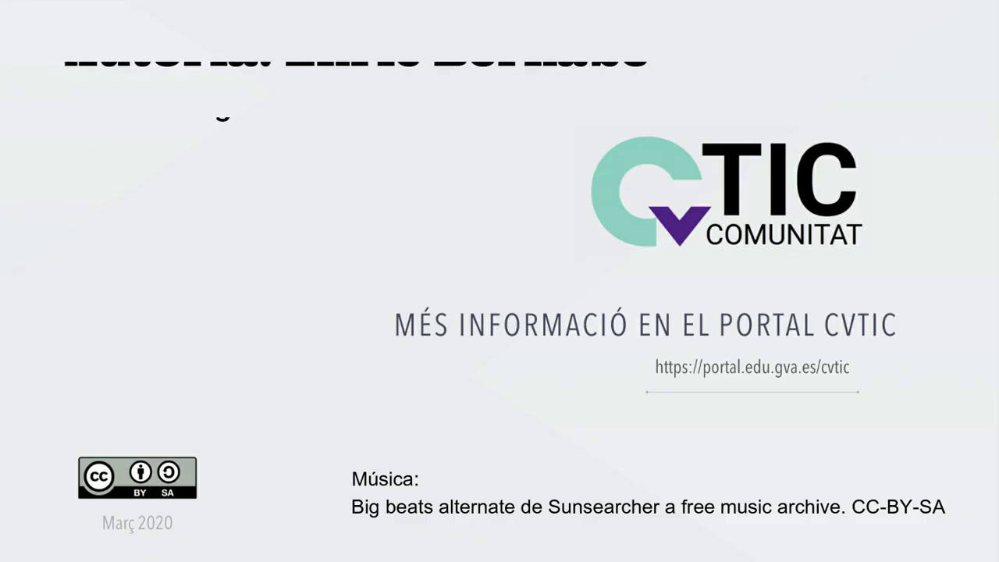